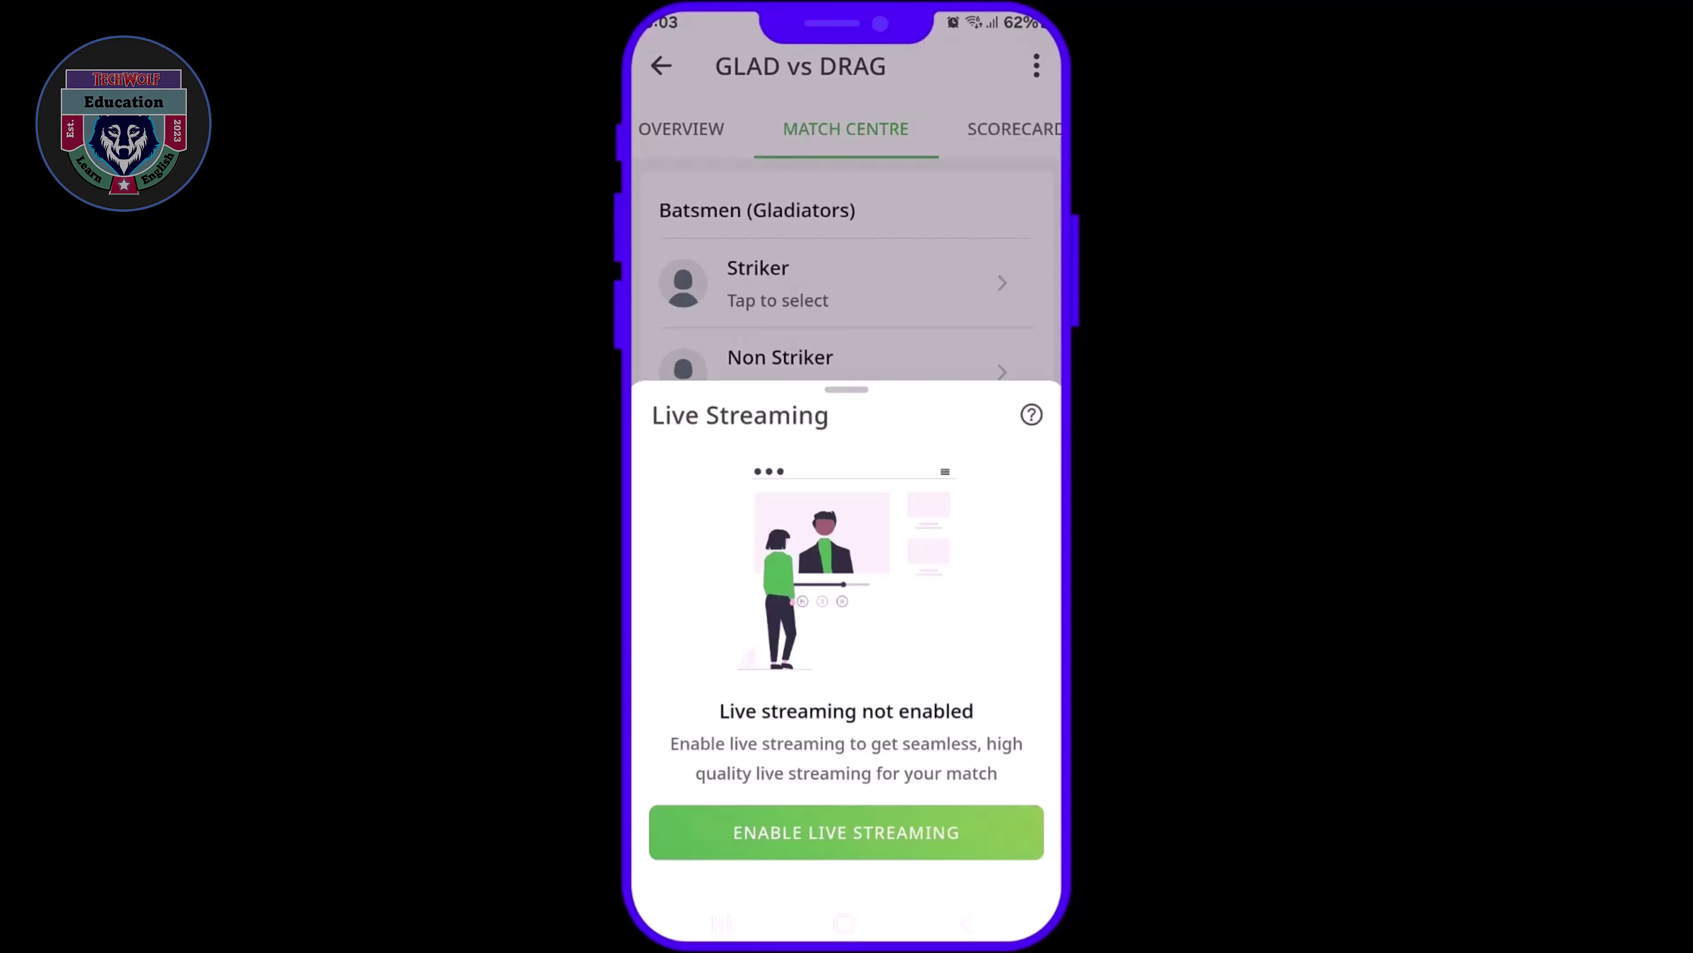
# Enable live streaming for GLAD vs DRAG, copy its streaming link, and return to Matches
pyautogui.click(870, 830)
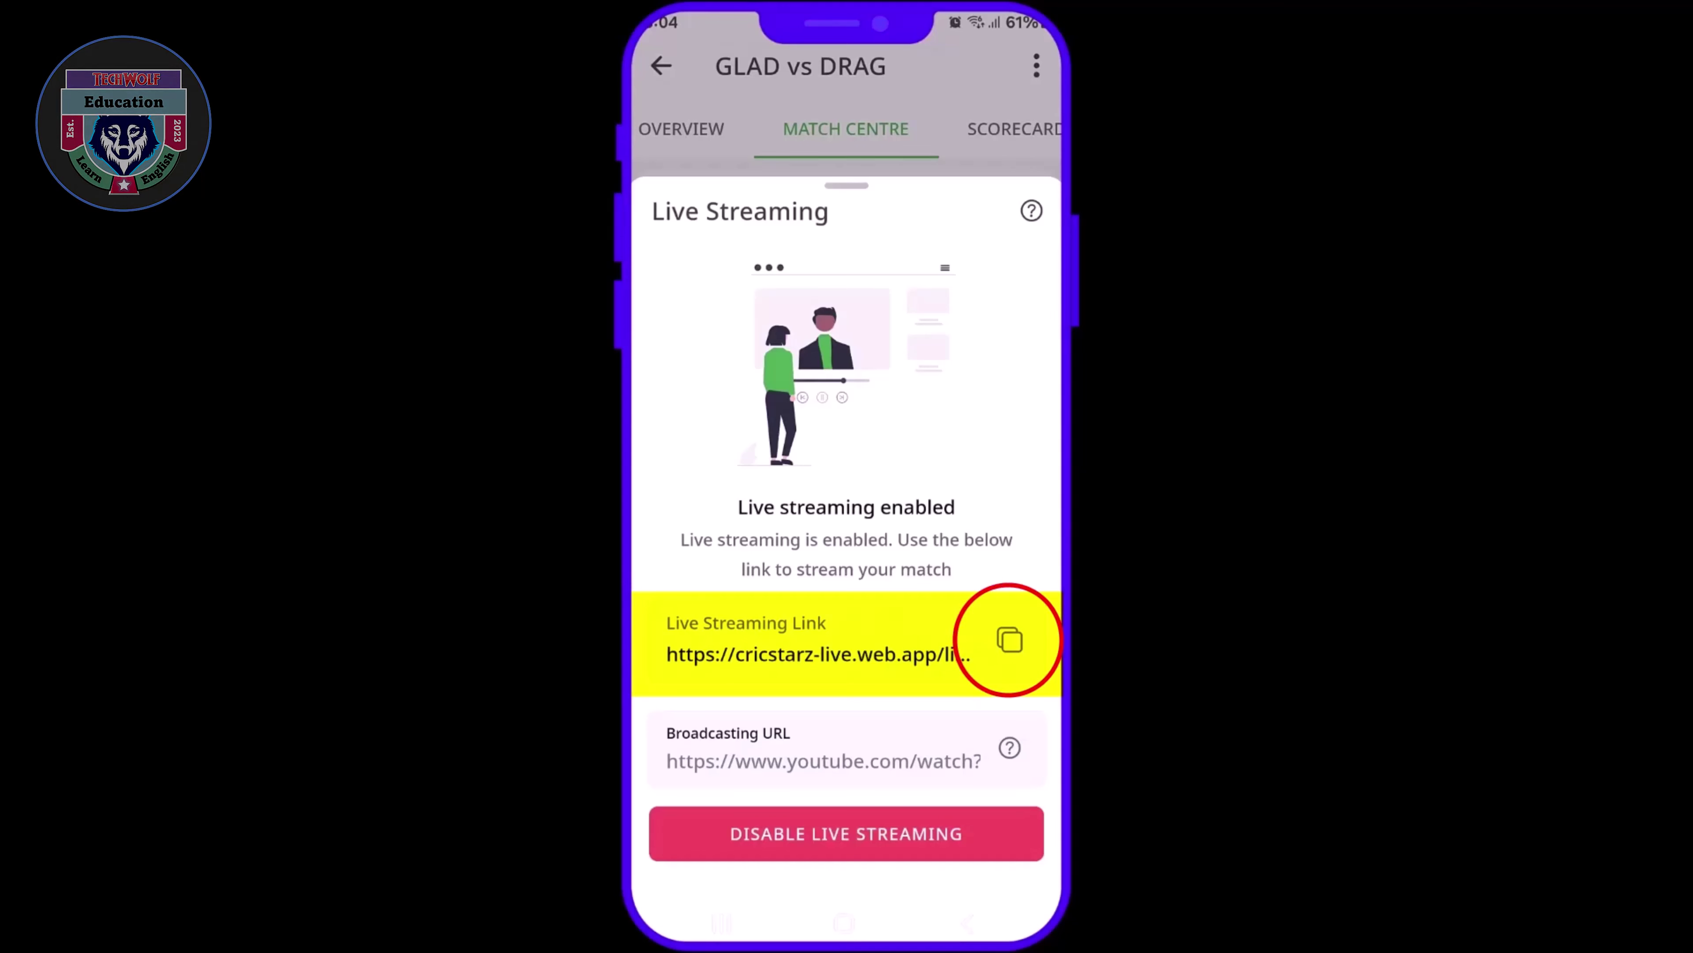
pyautogui.click(1010, 640)
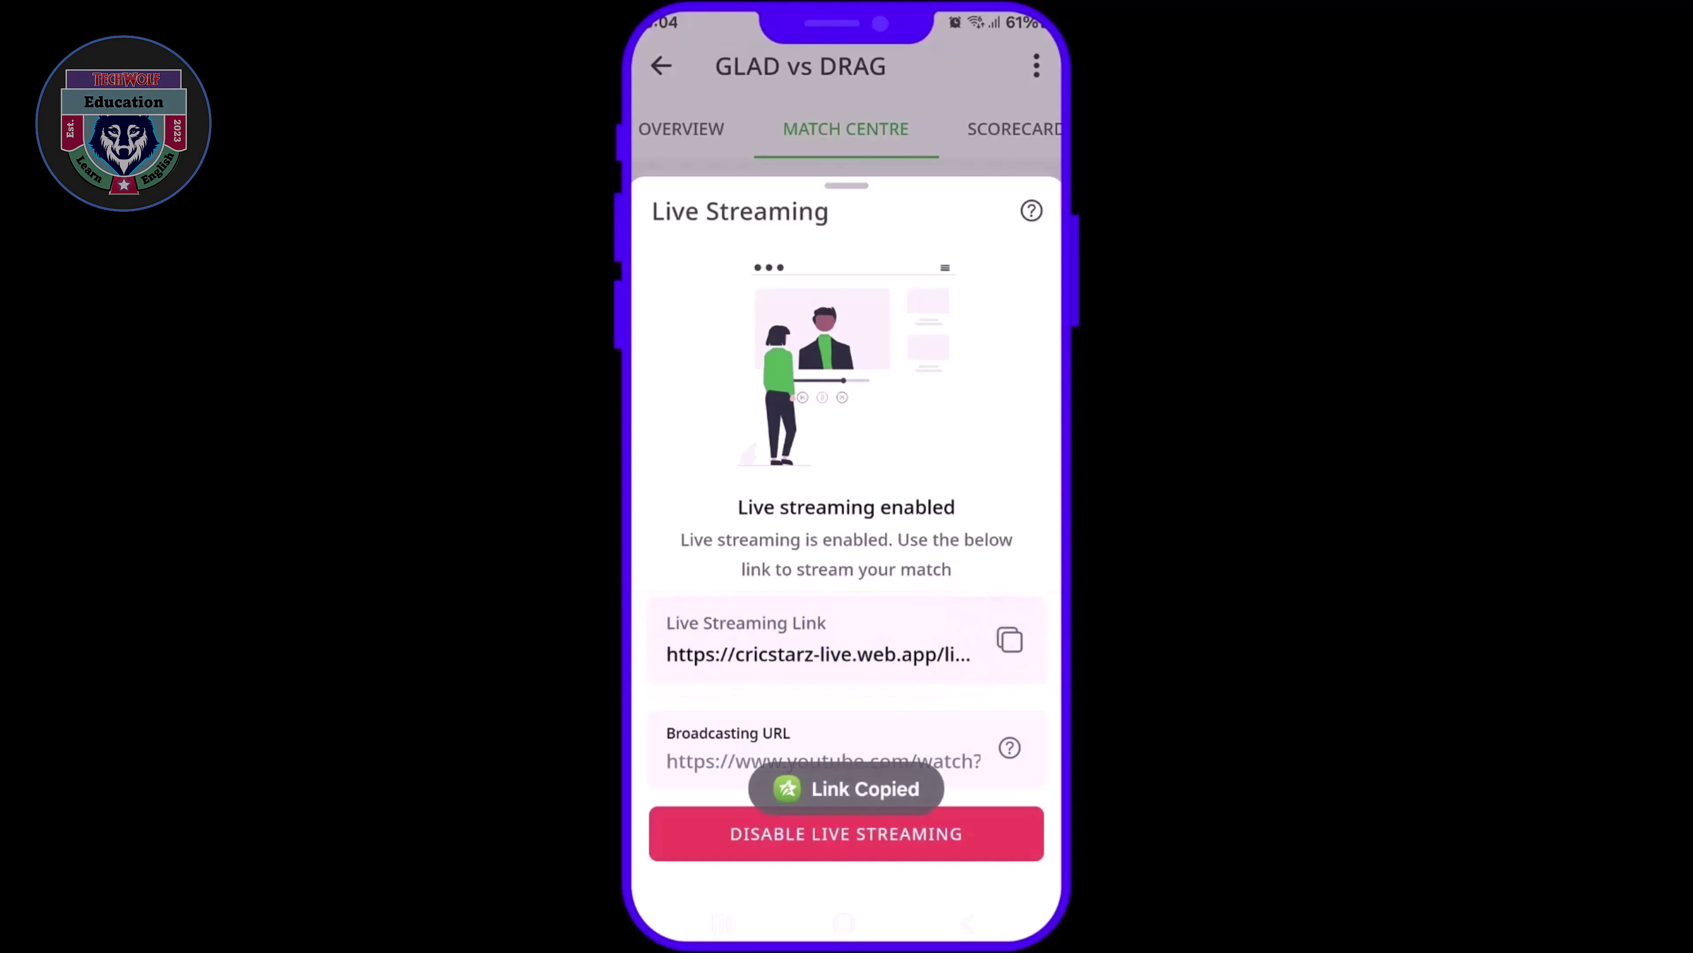
pyautogui.press('Escape')
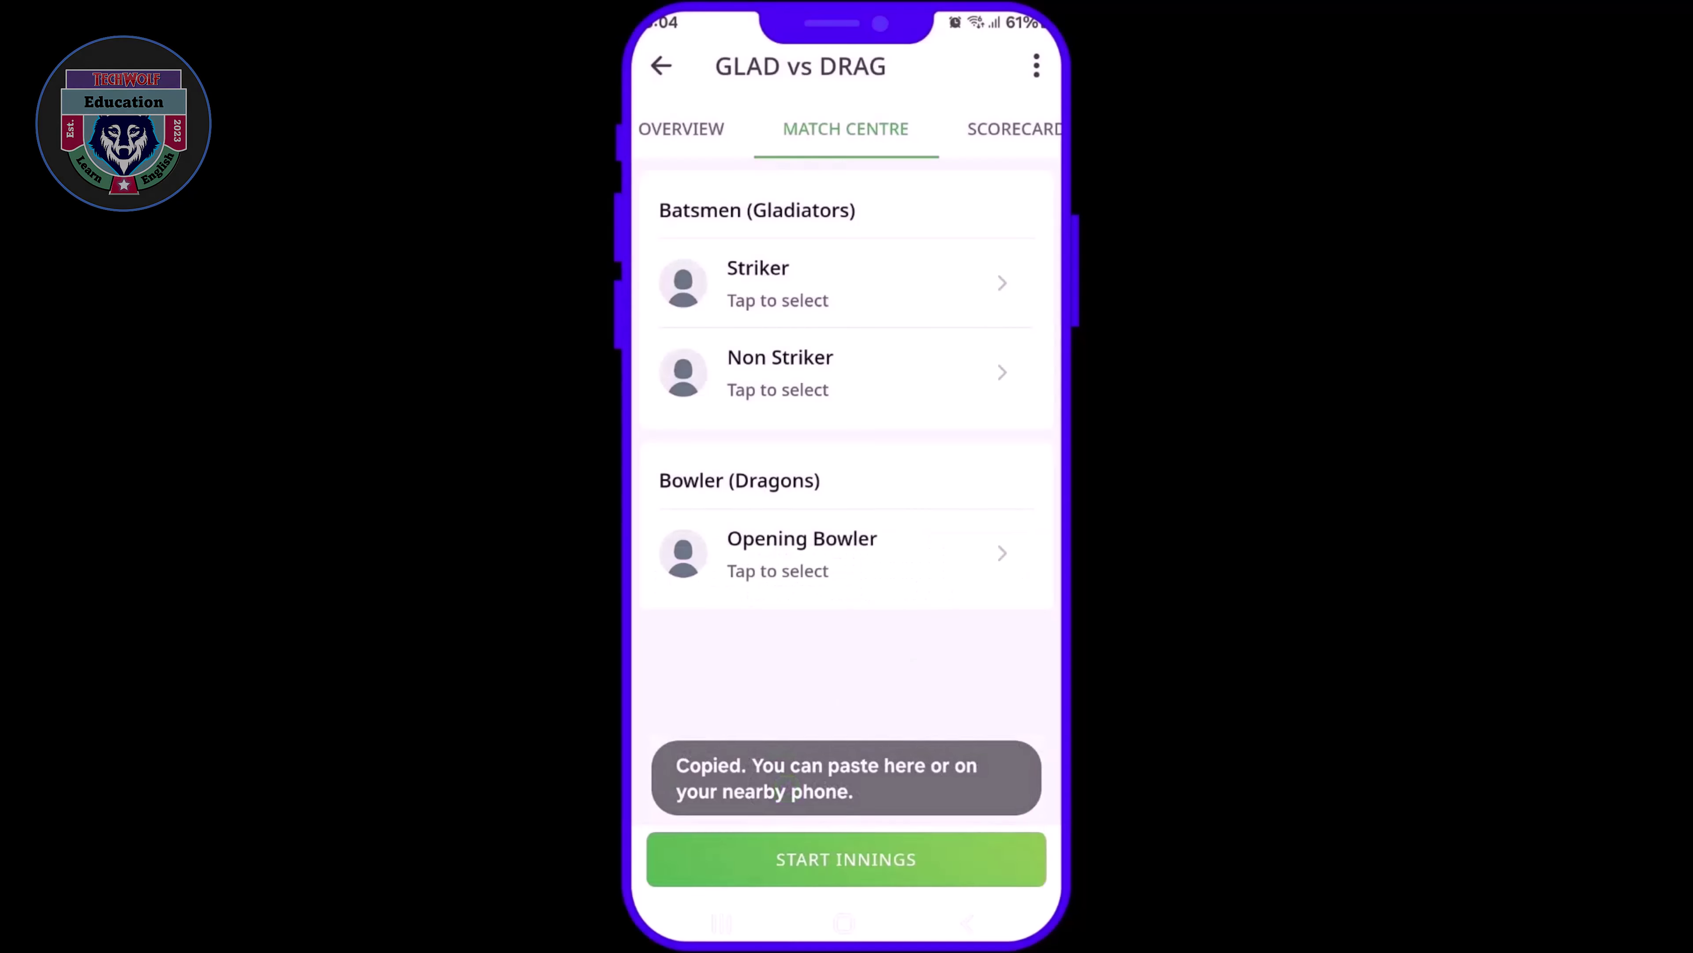
pyautogui.press('Escape')
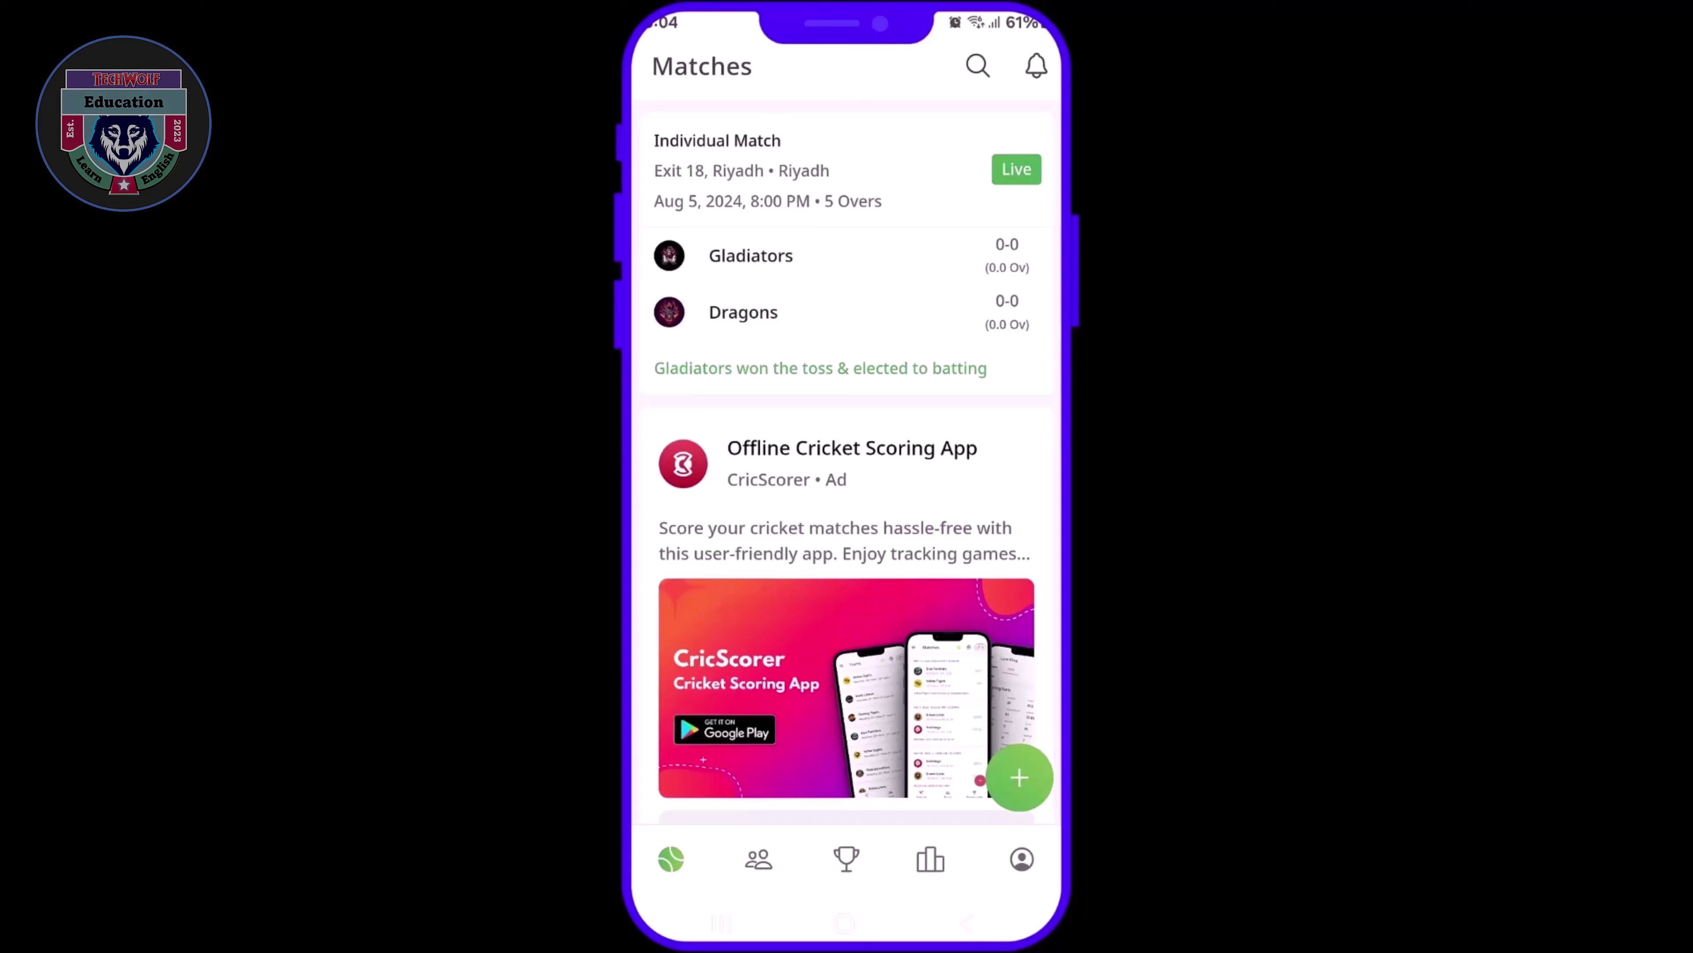
# Launch PRISM Live Studio by searching 'pri' in the app drawer
pyautogui.press('super')
pyautogui.moveTo(845, 734); pyautogui.dragTo(846, 333)
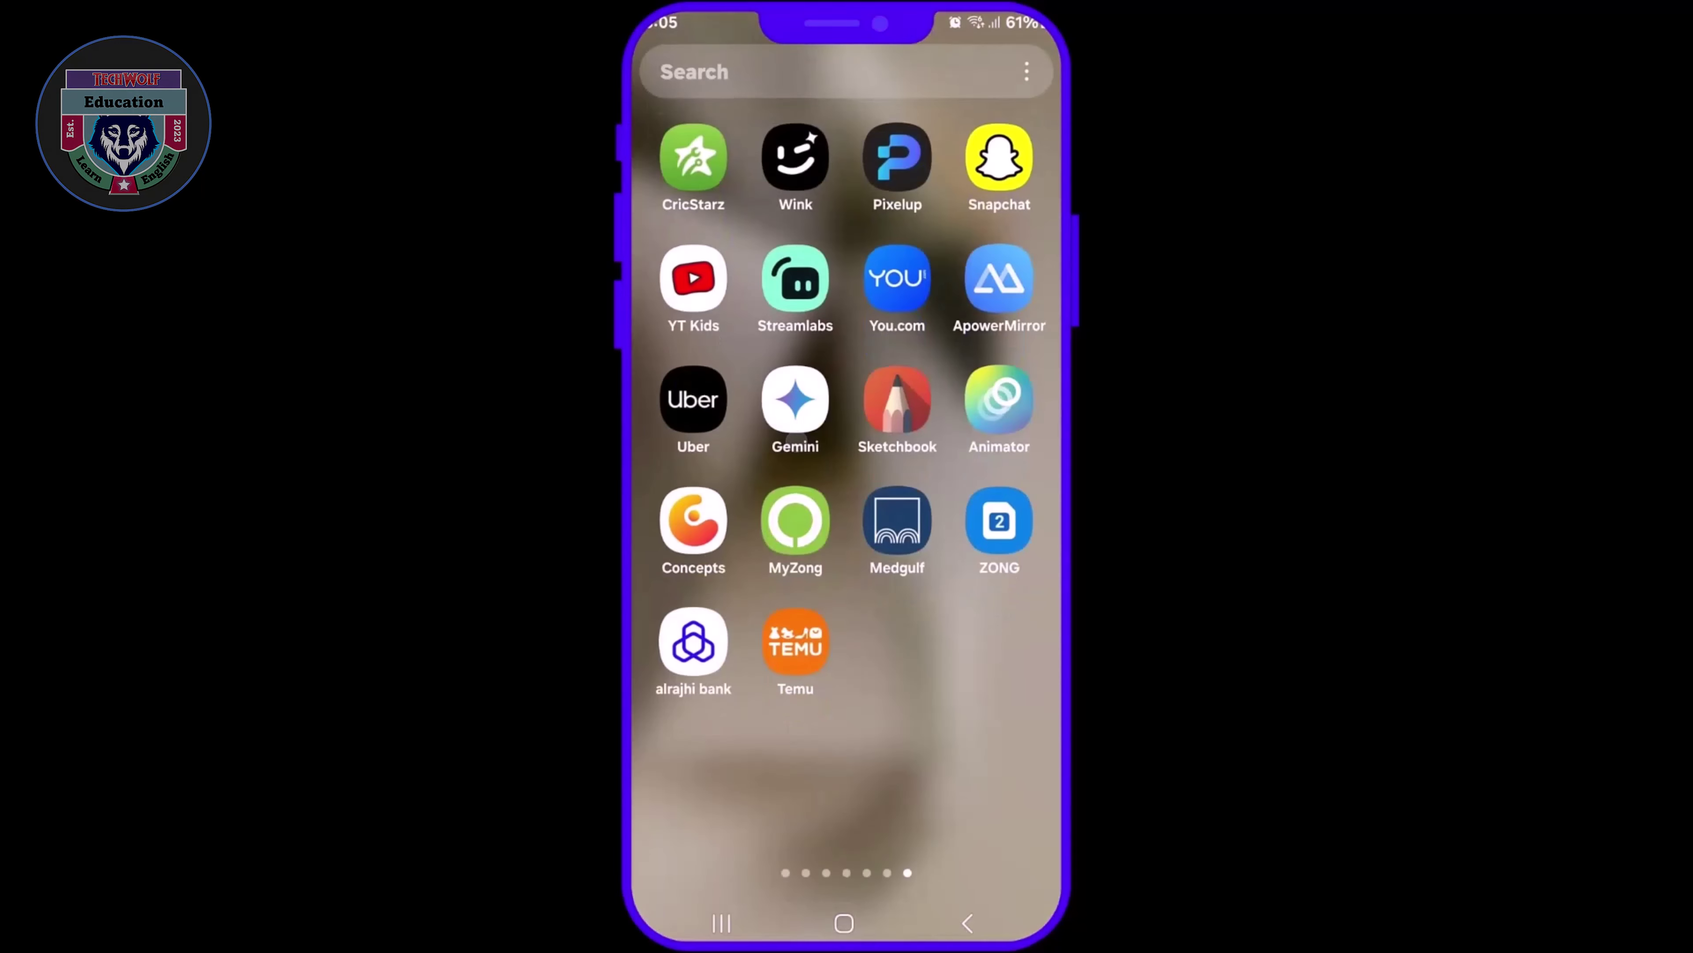
pyautogui.click(734, 72)
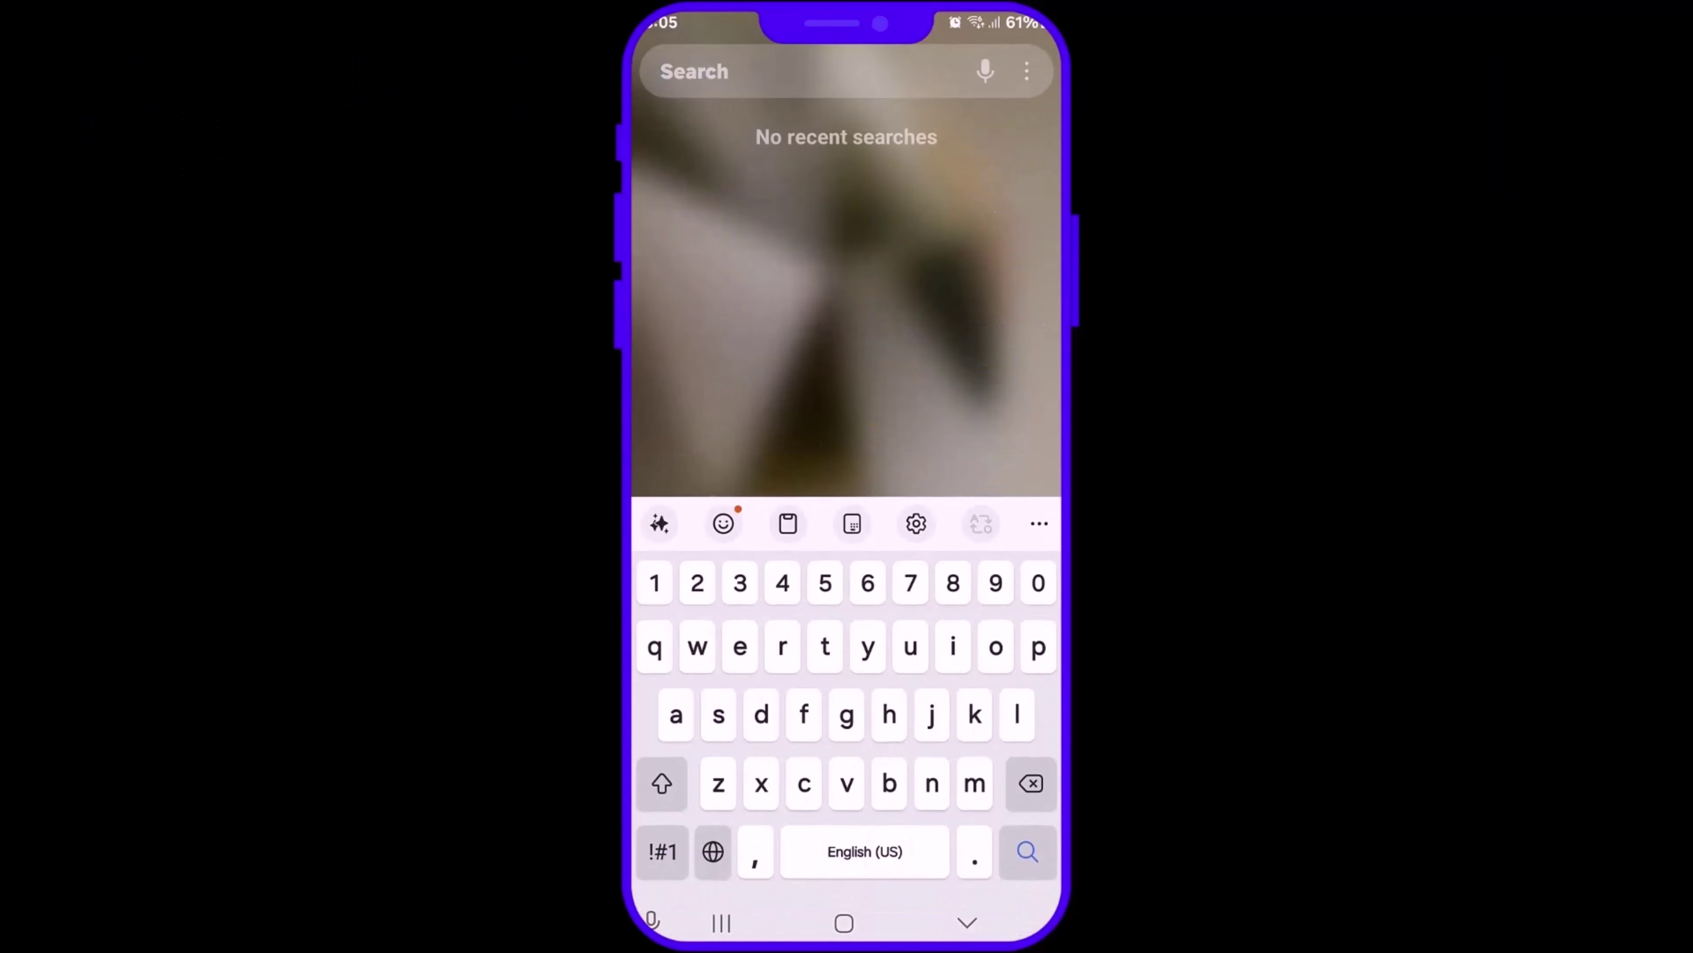
pyautogui.write('pri')
pyautogui.click(795, 186)
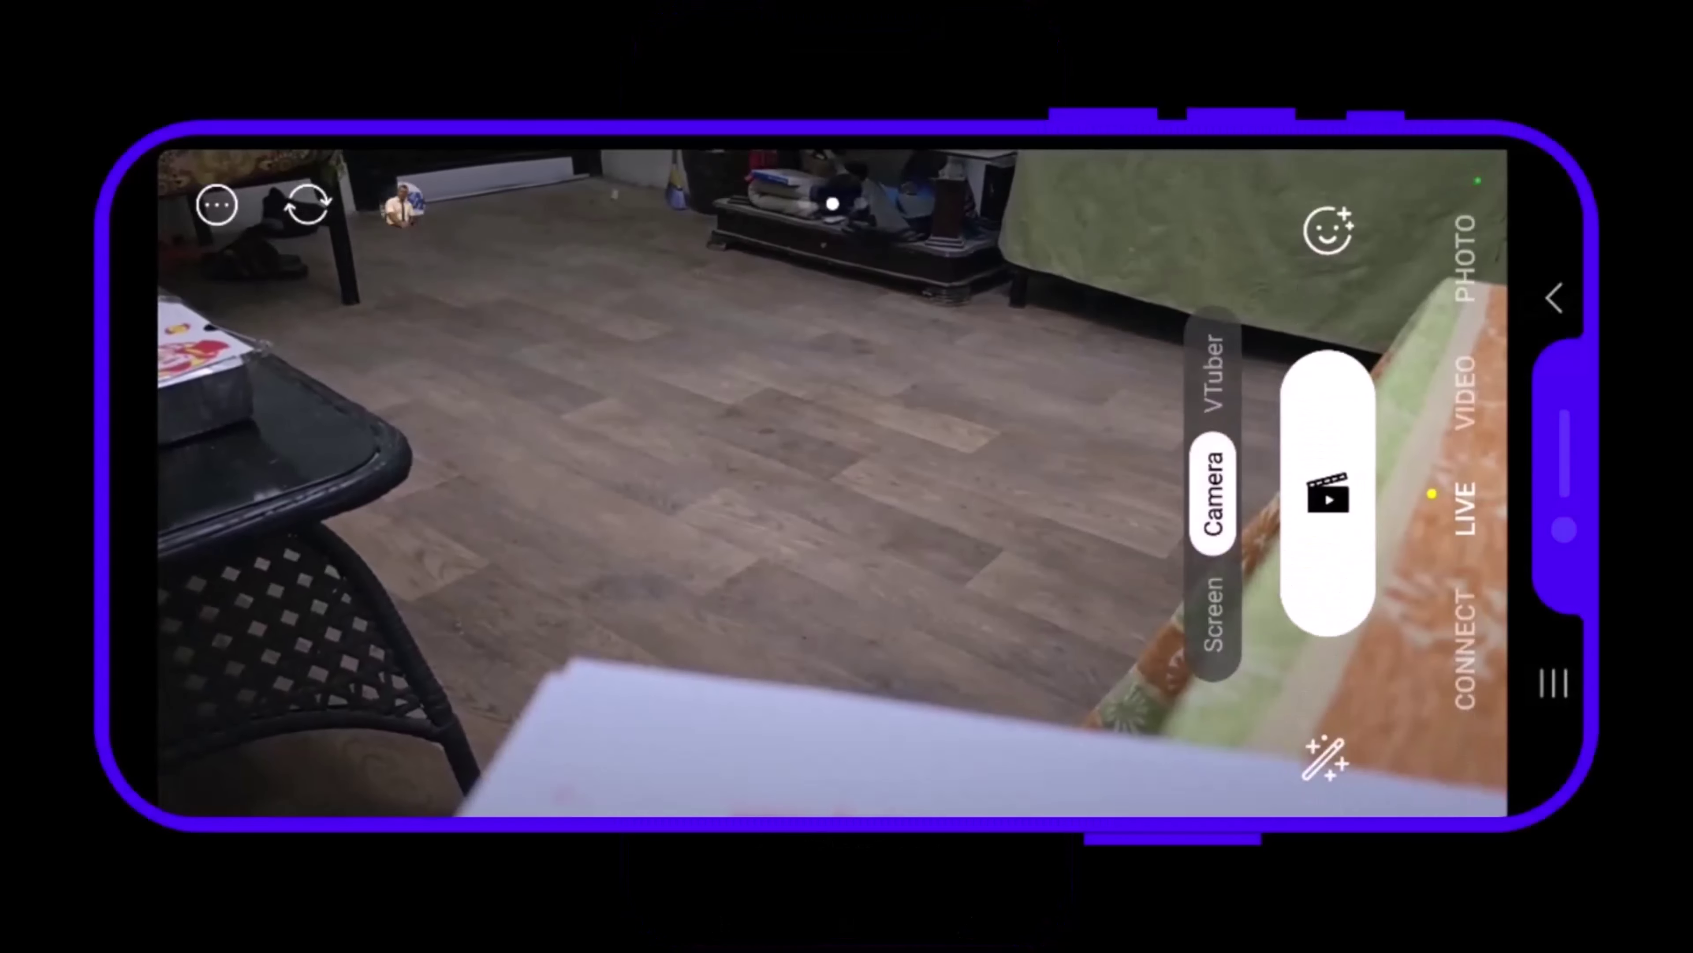
# Add a Web widget source in My Studio and clear its placeholder URL
pyautogui.moveTo(1133, 467); pyautogui.dragTo(533, 467)
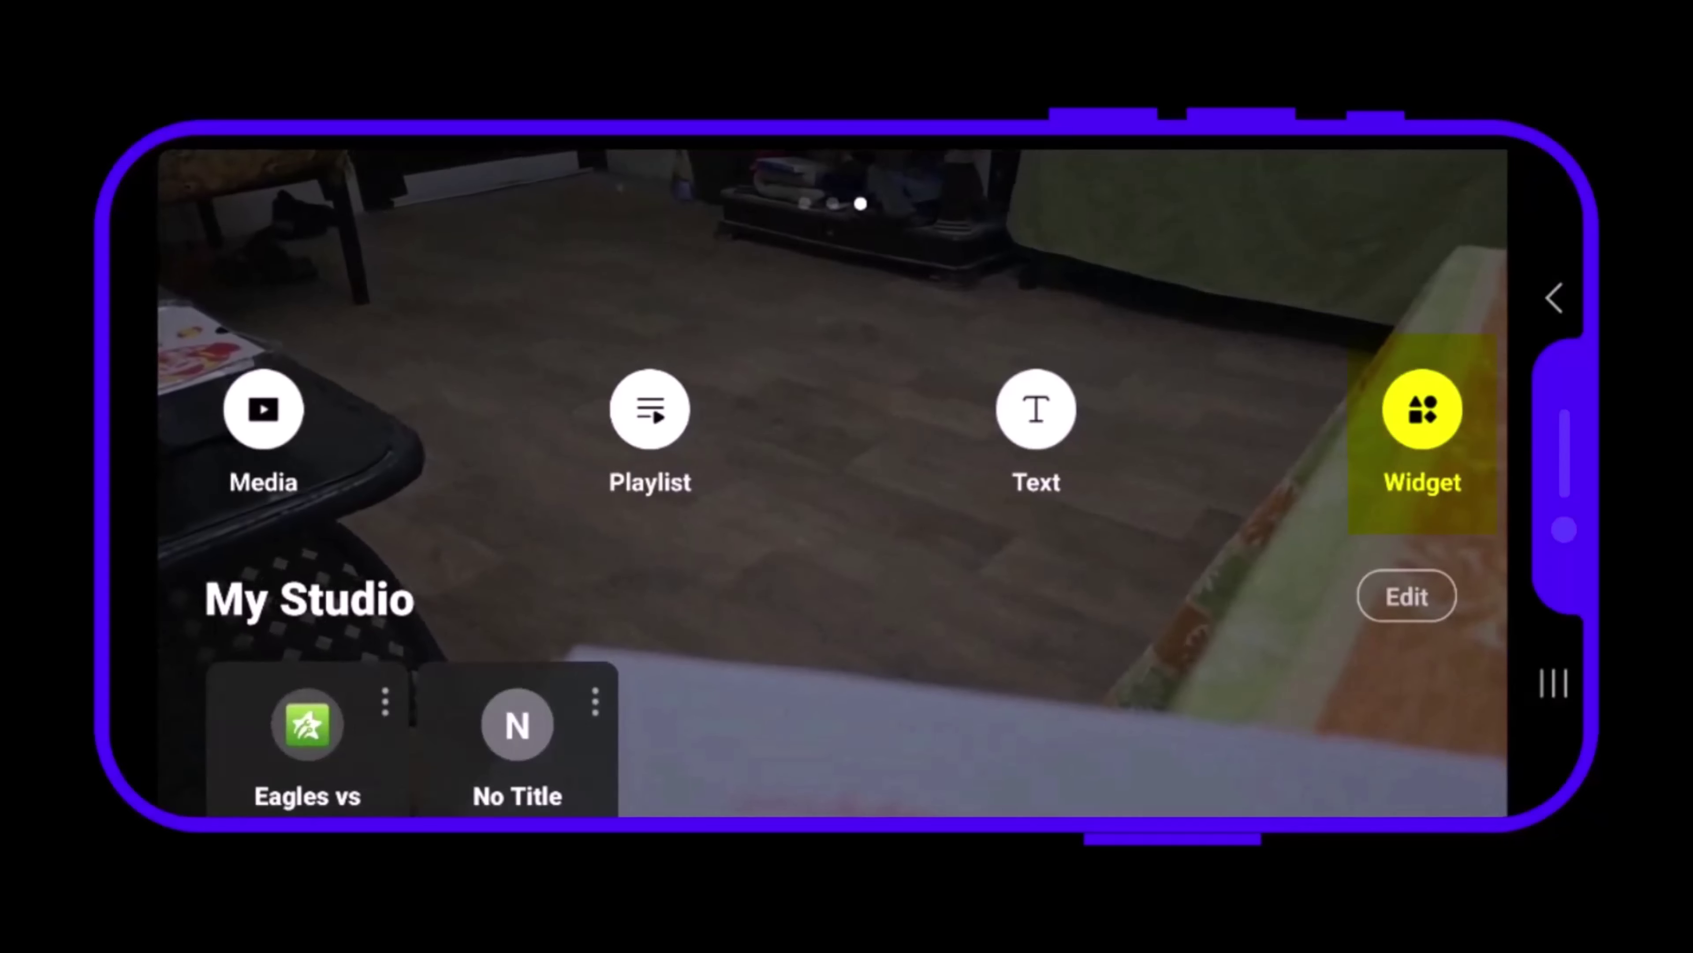
pyautogui.click(1422, 409)
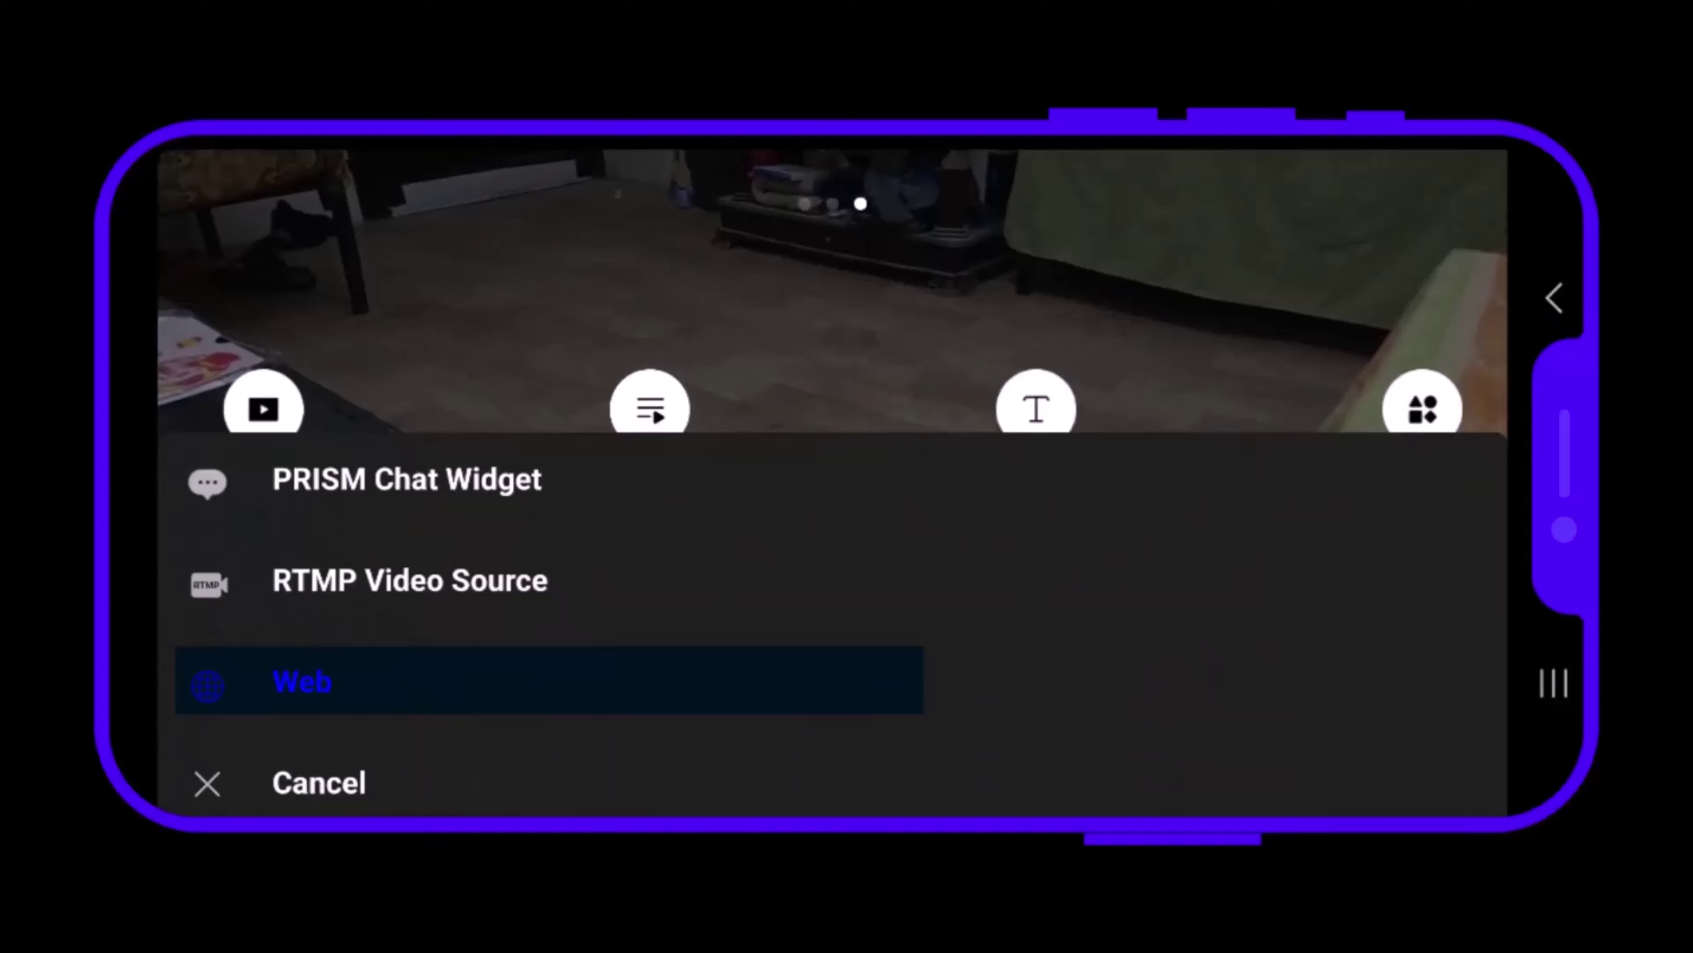
pyautogui.click(309, 692)
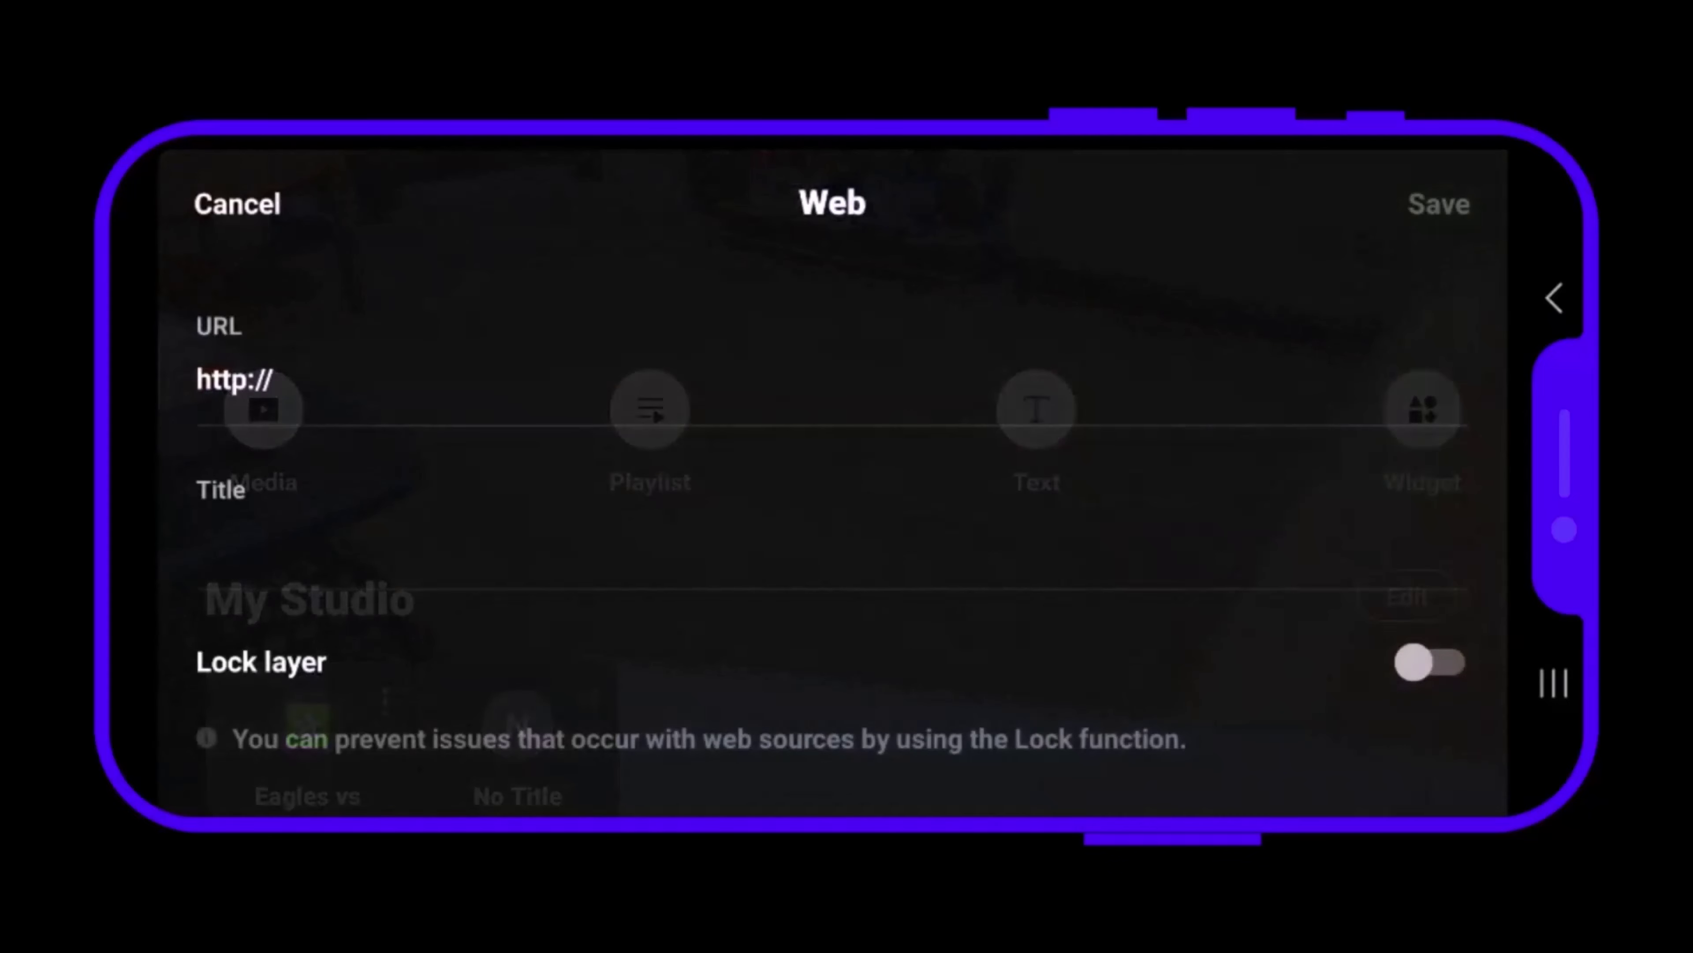
pyautogui.click(272, 414)
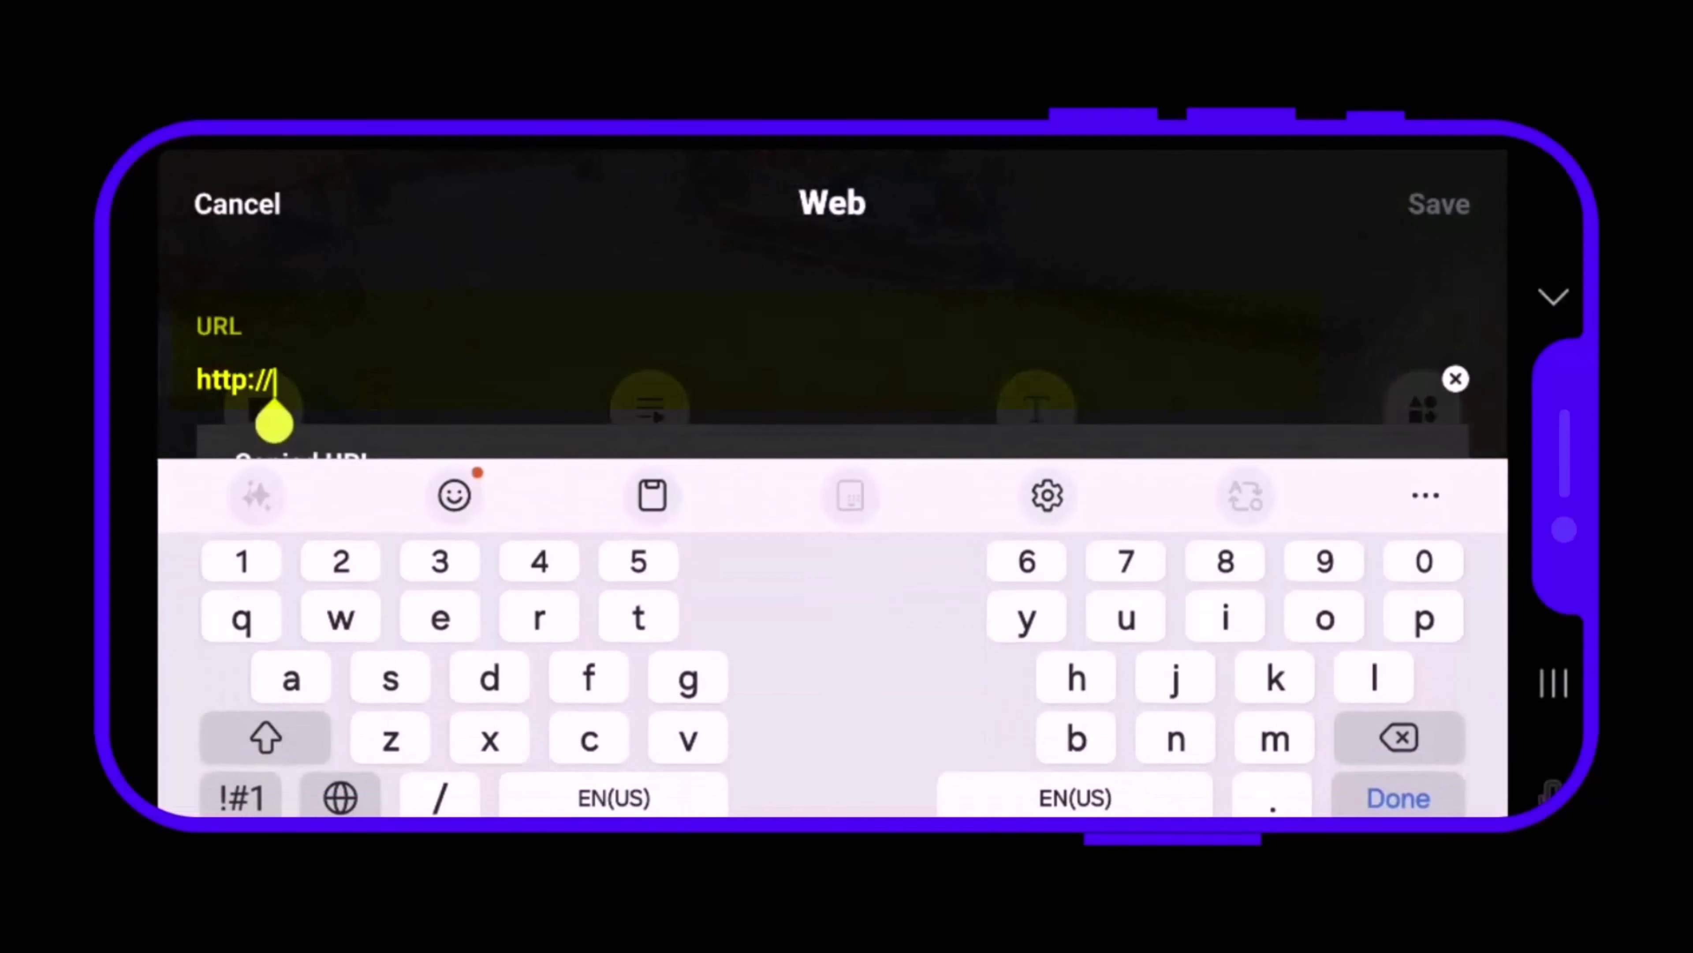
pyautogui.press('BackSpace')
pyautogui.press('BackSpace')
pyautogui.press('BackSpace')
pyautogui.press('BackSpace')
pyautogui.press('BackSpace')
pyautogui.press('BackSpace')
pyautogui.press('BackSpace')
# Paste the copied CricStarz link as the URL, save it, and return to the camera view
pyautogui.click(652, 494)
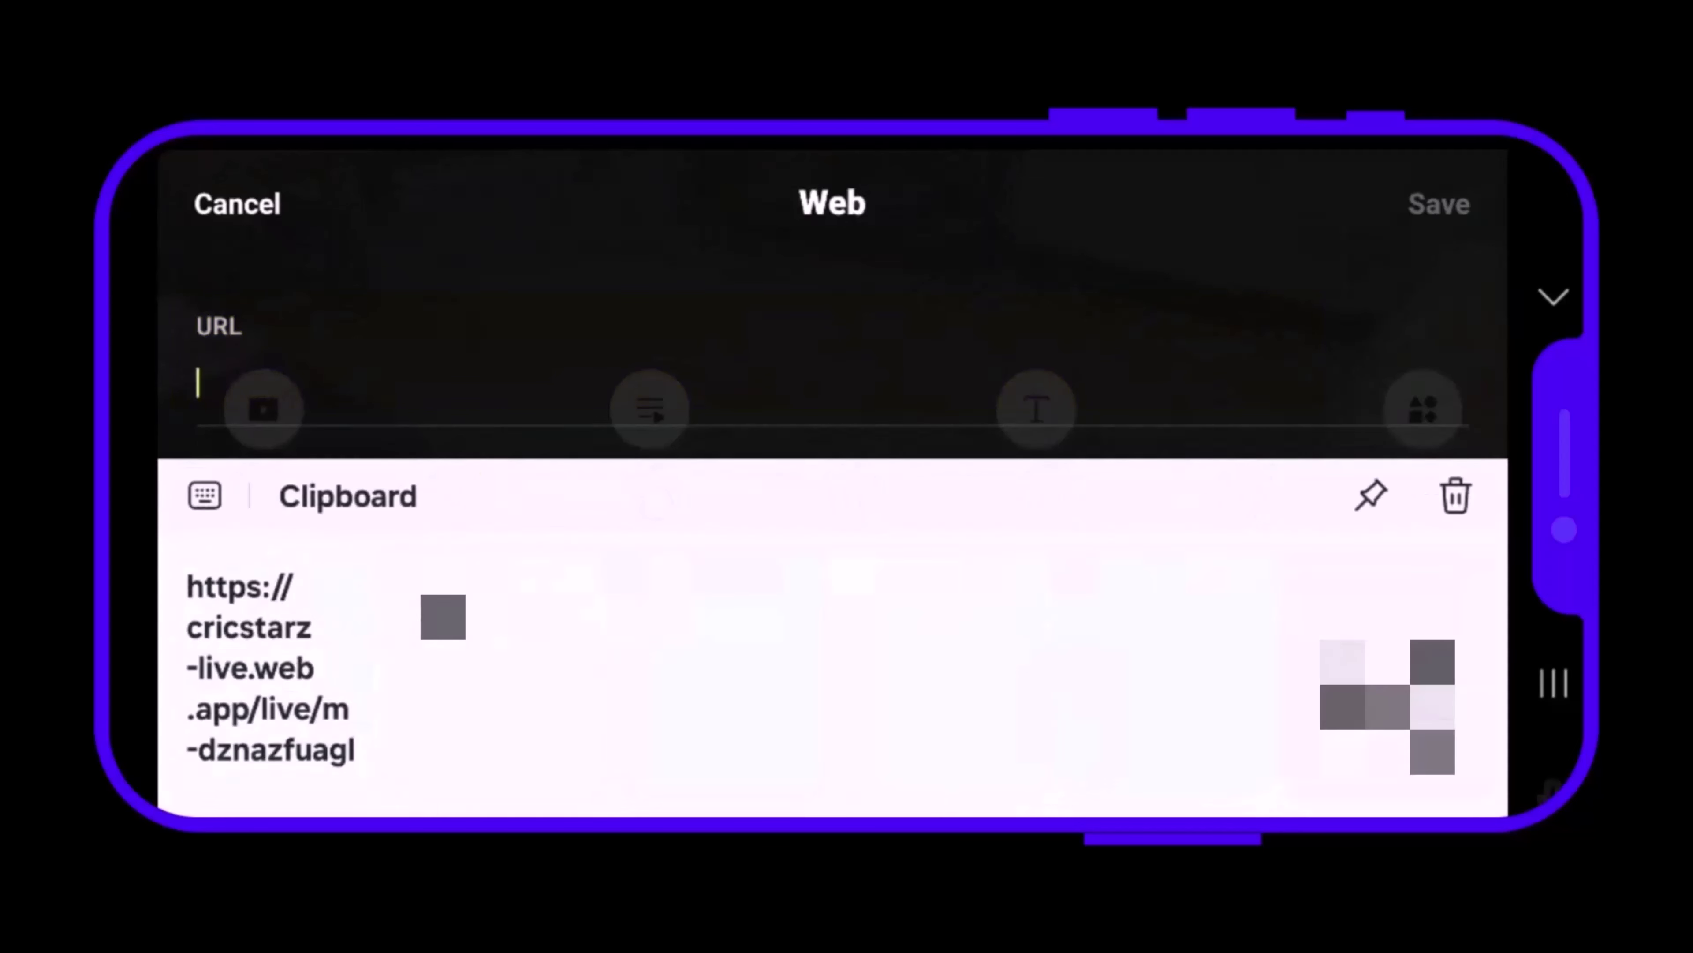
pyautogui.click(252, 660)
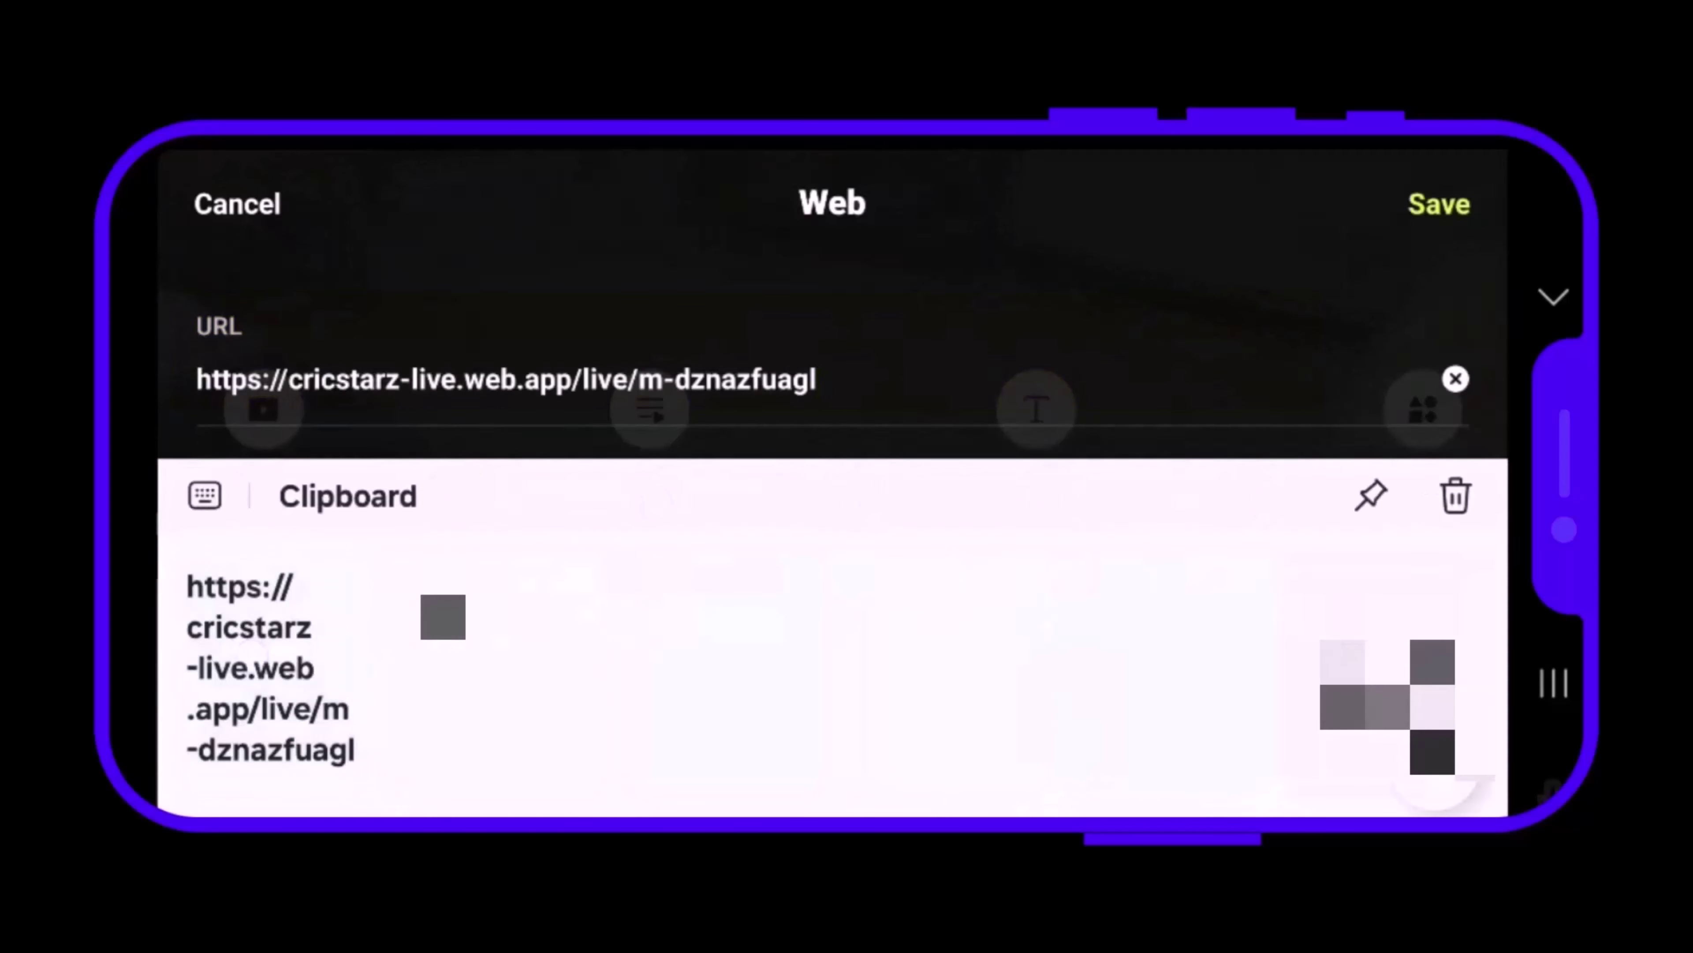
pyautogui.click(1436, 220)
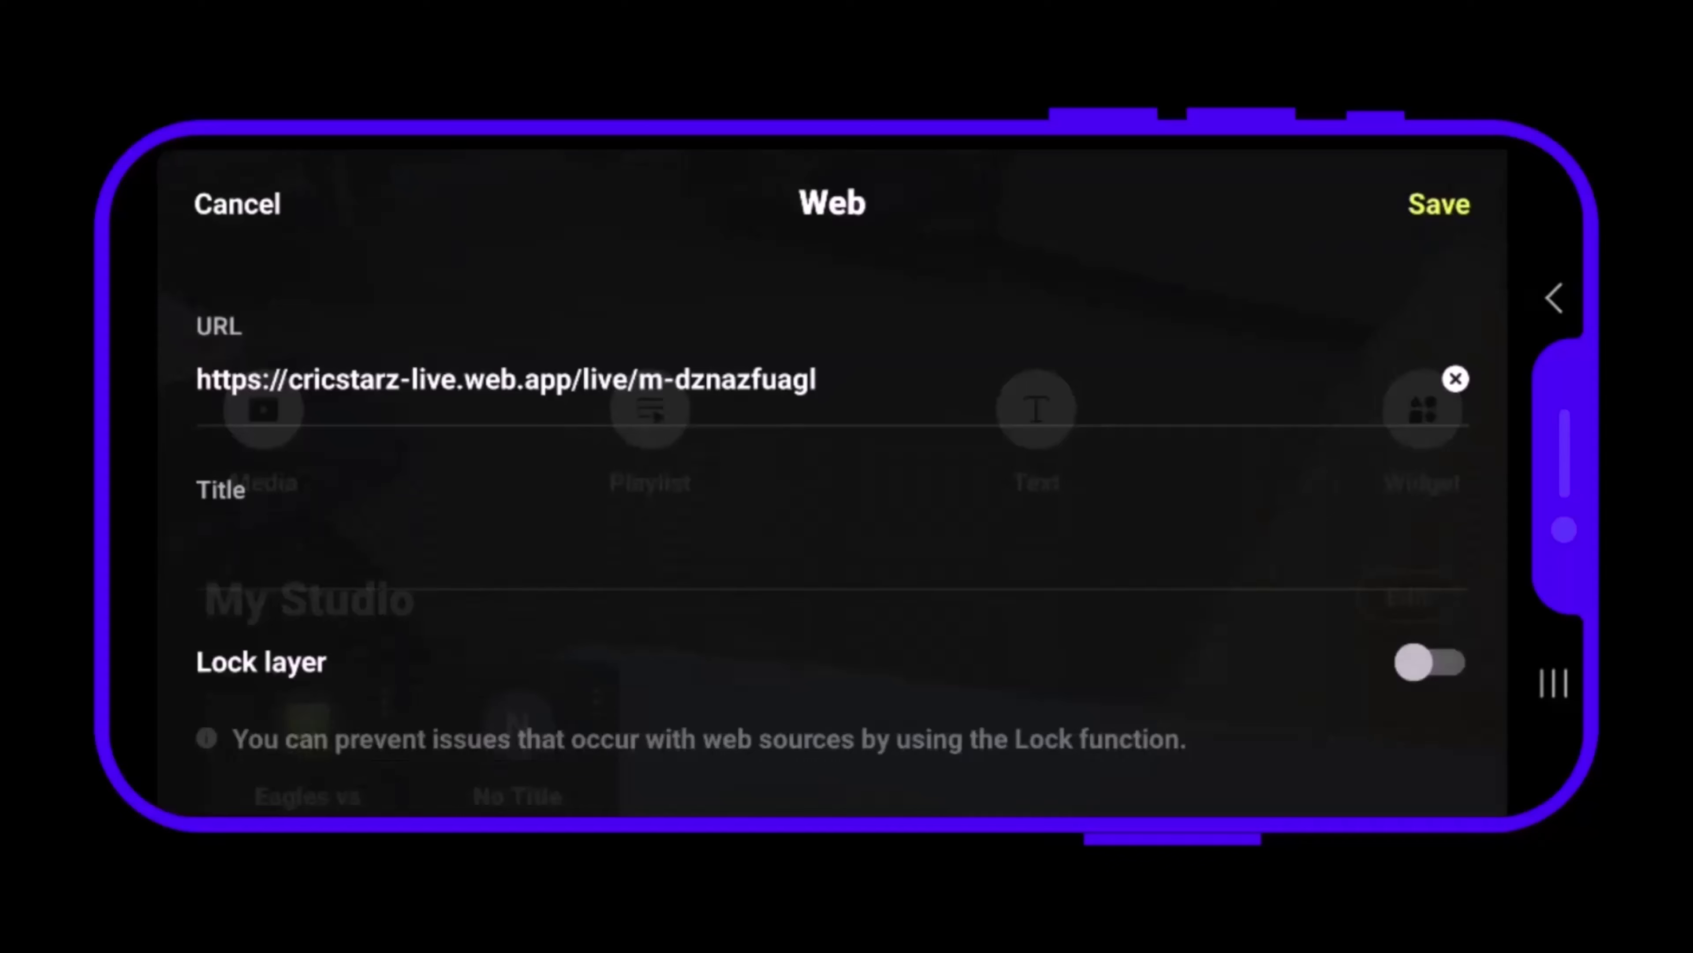
pyautogui.click(1438, 205)
pyautogui.click(1442, 208)
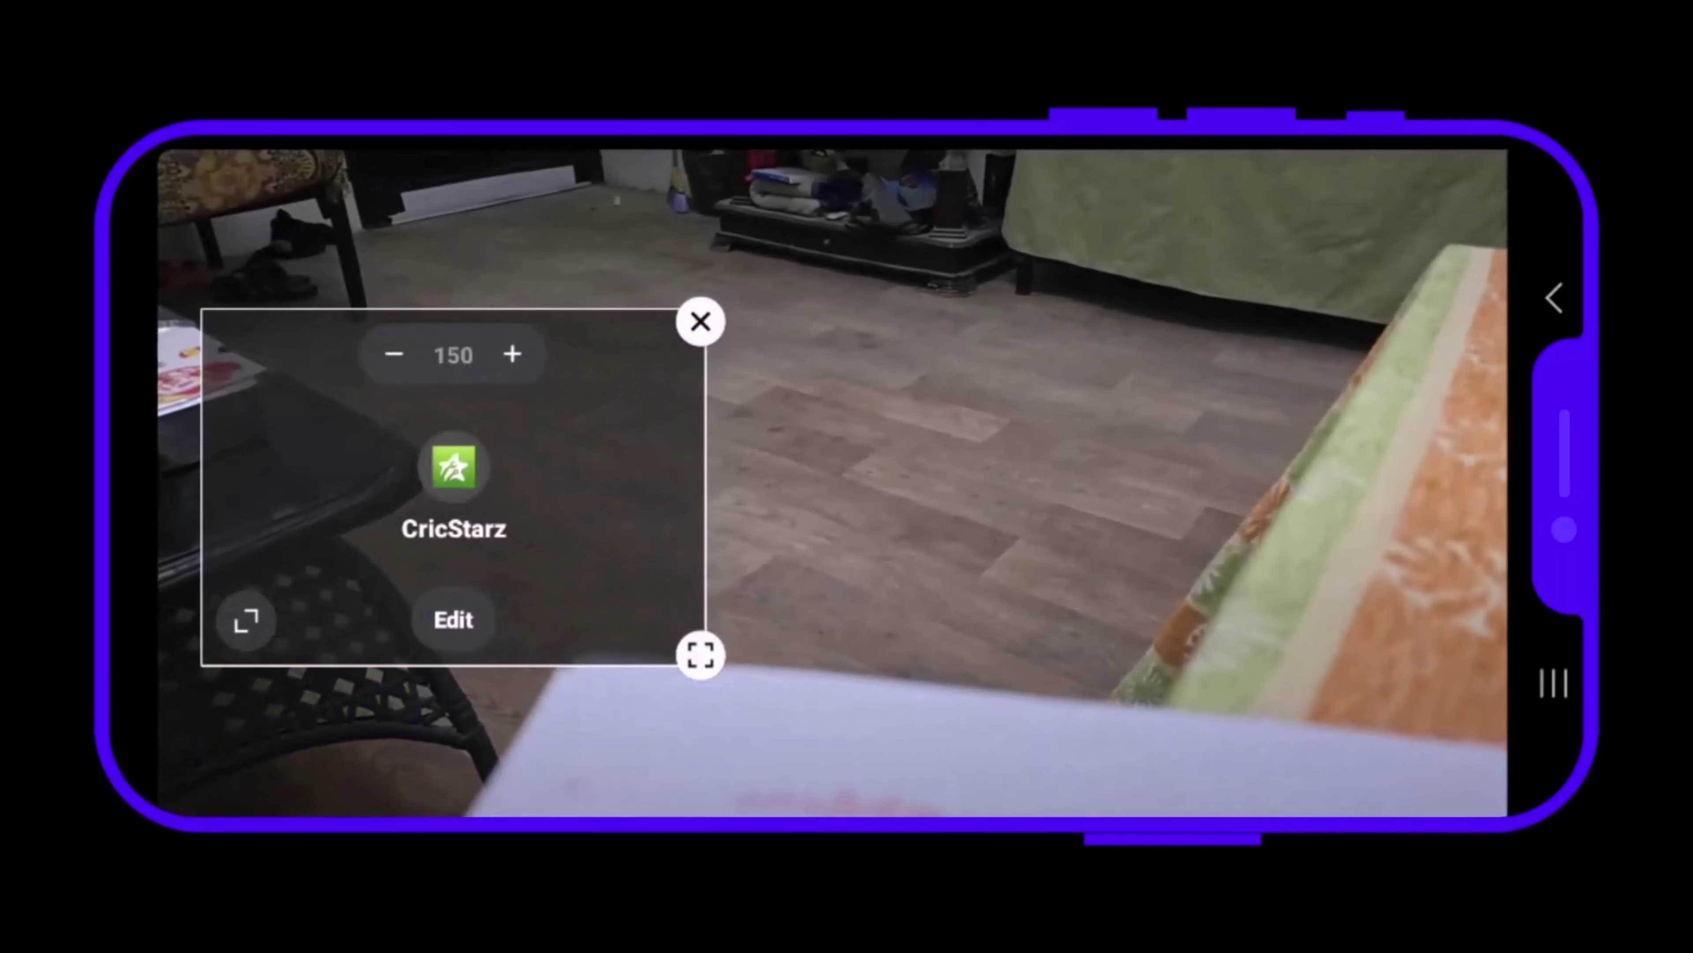
pyautogui.click(245, 620)
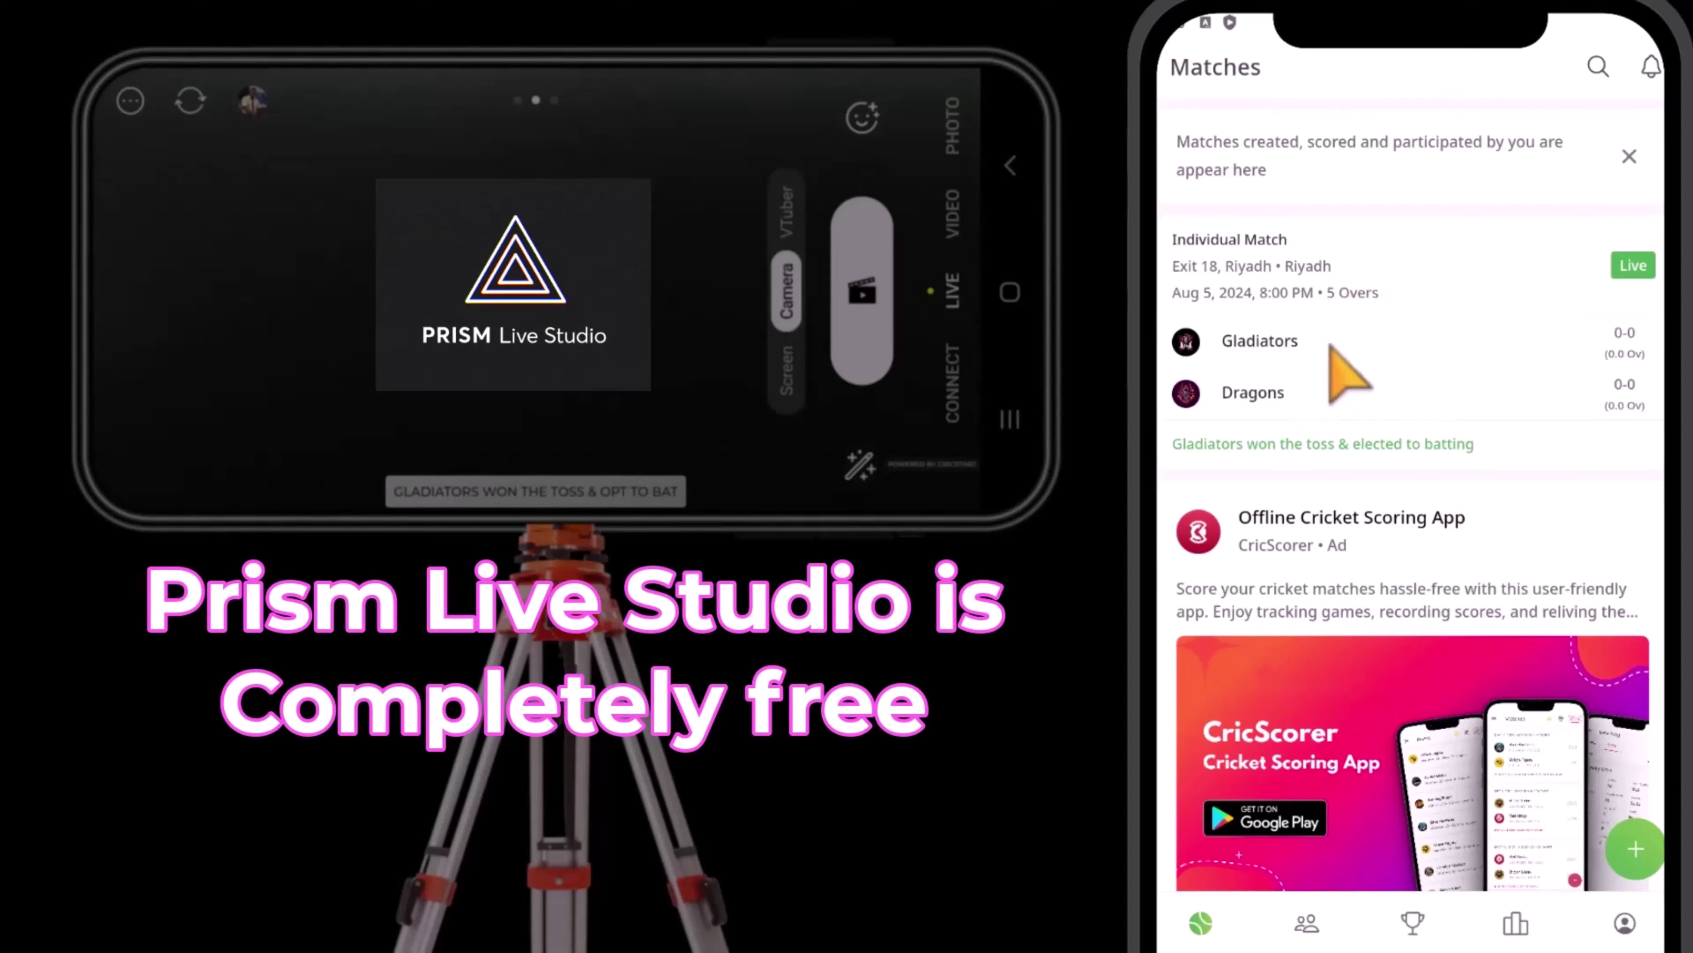
# In the live Gladiators vs Dragons match, pick the first listed batsman as striker and choose a non-striker
pyautogui.click(1403, 367)
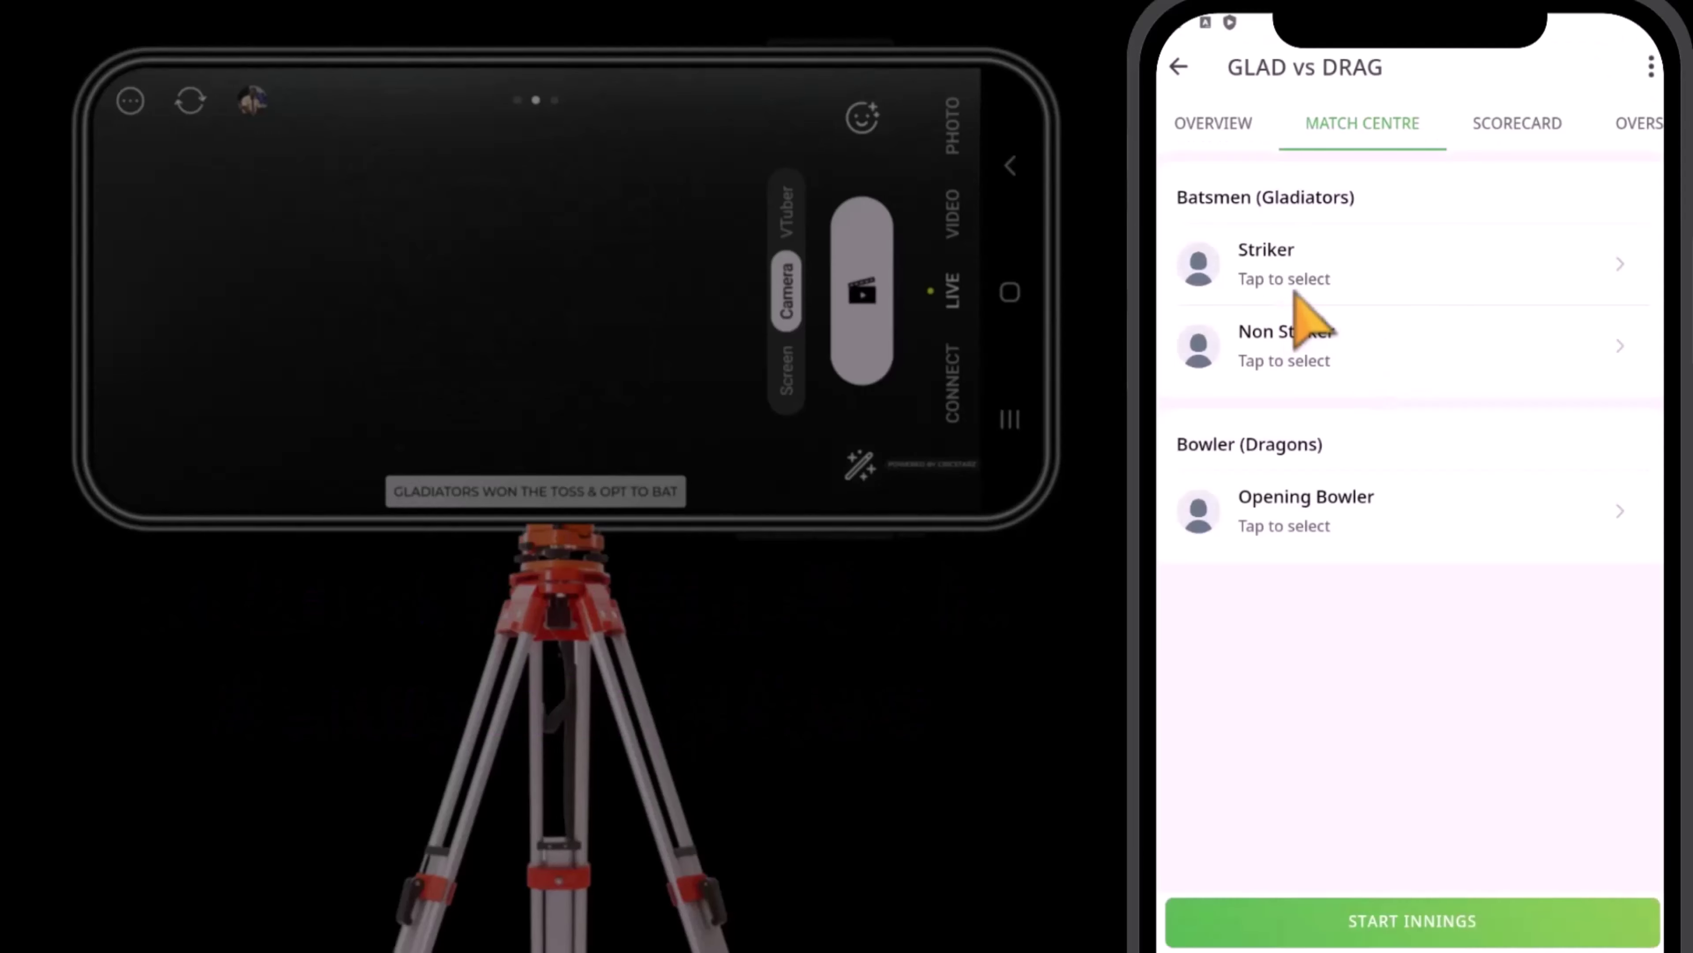
pyautogui.click(1321, 275)
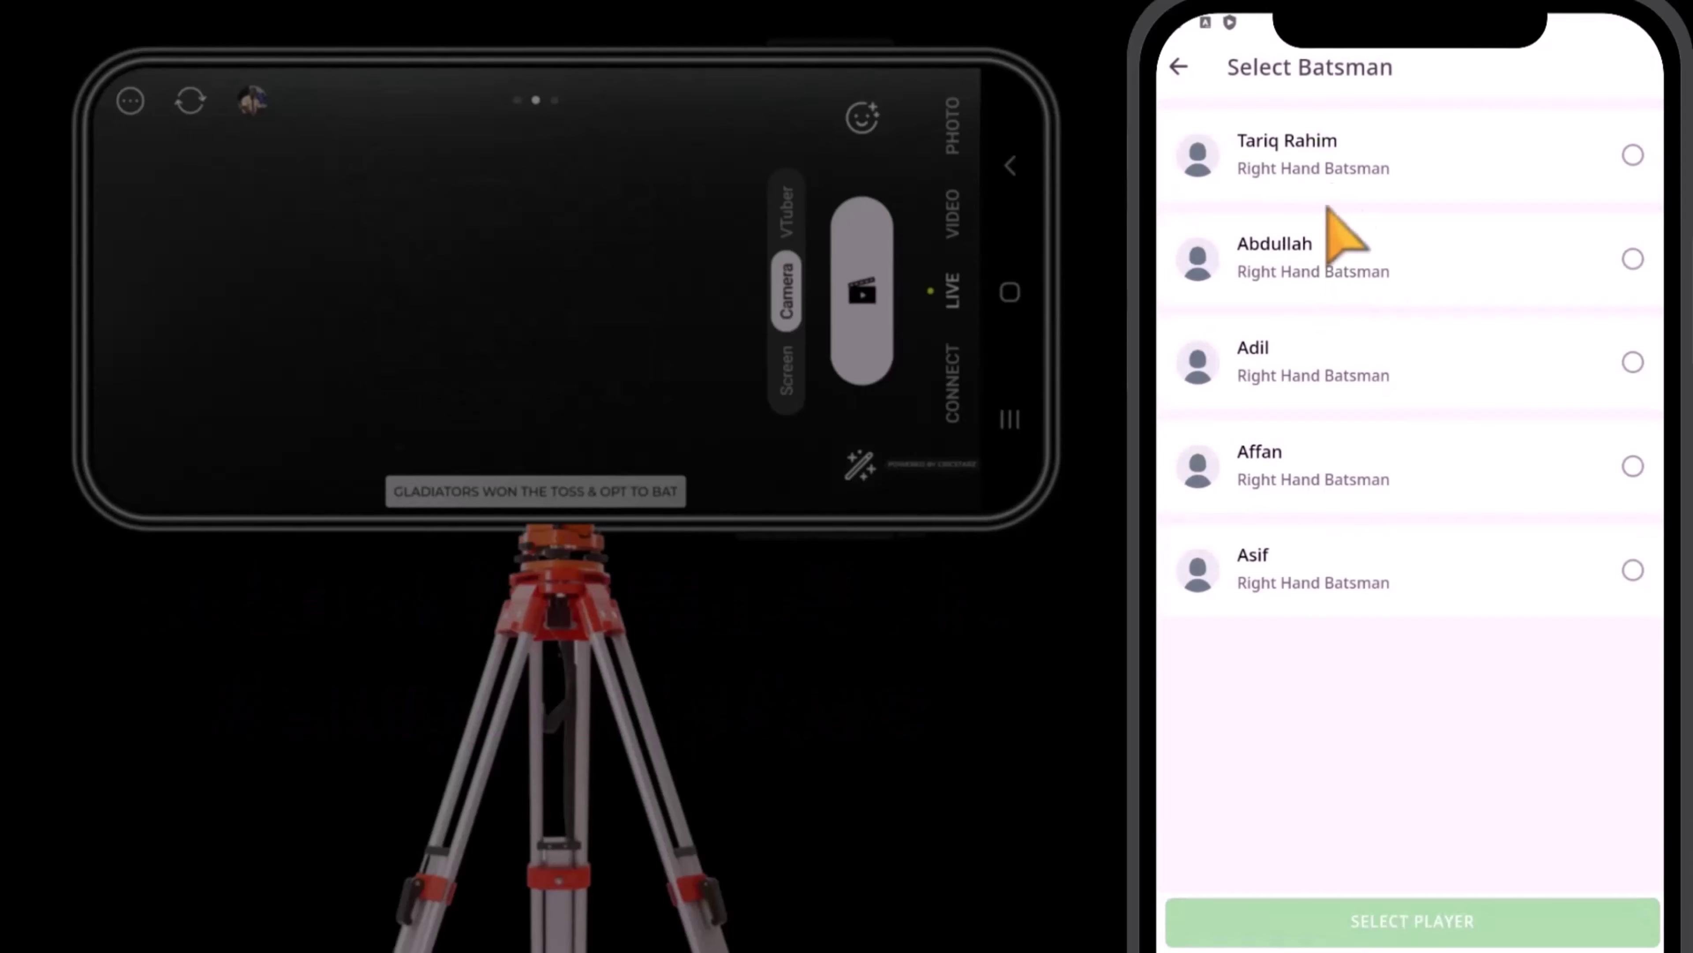
pyautogui.click(1332, 155)
pyautogui.click(1379, 361)
pyautogui.click(1334, 475)
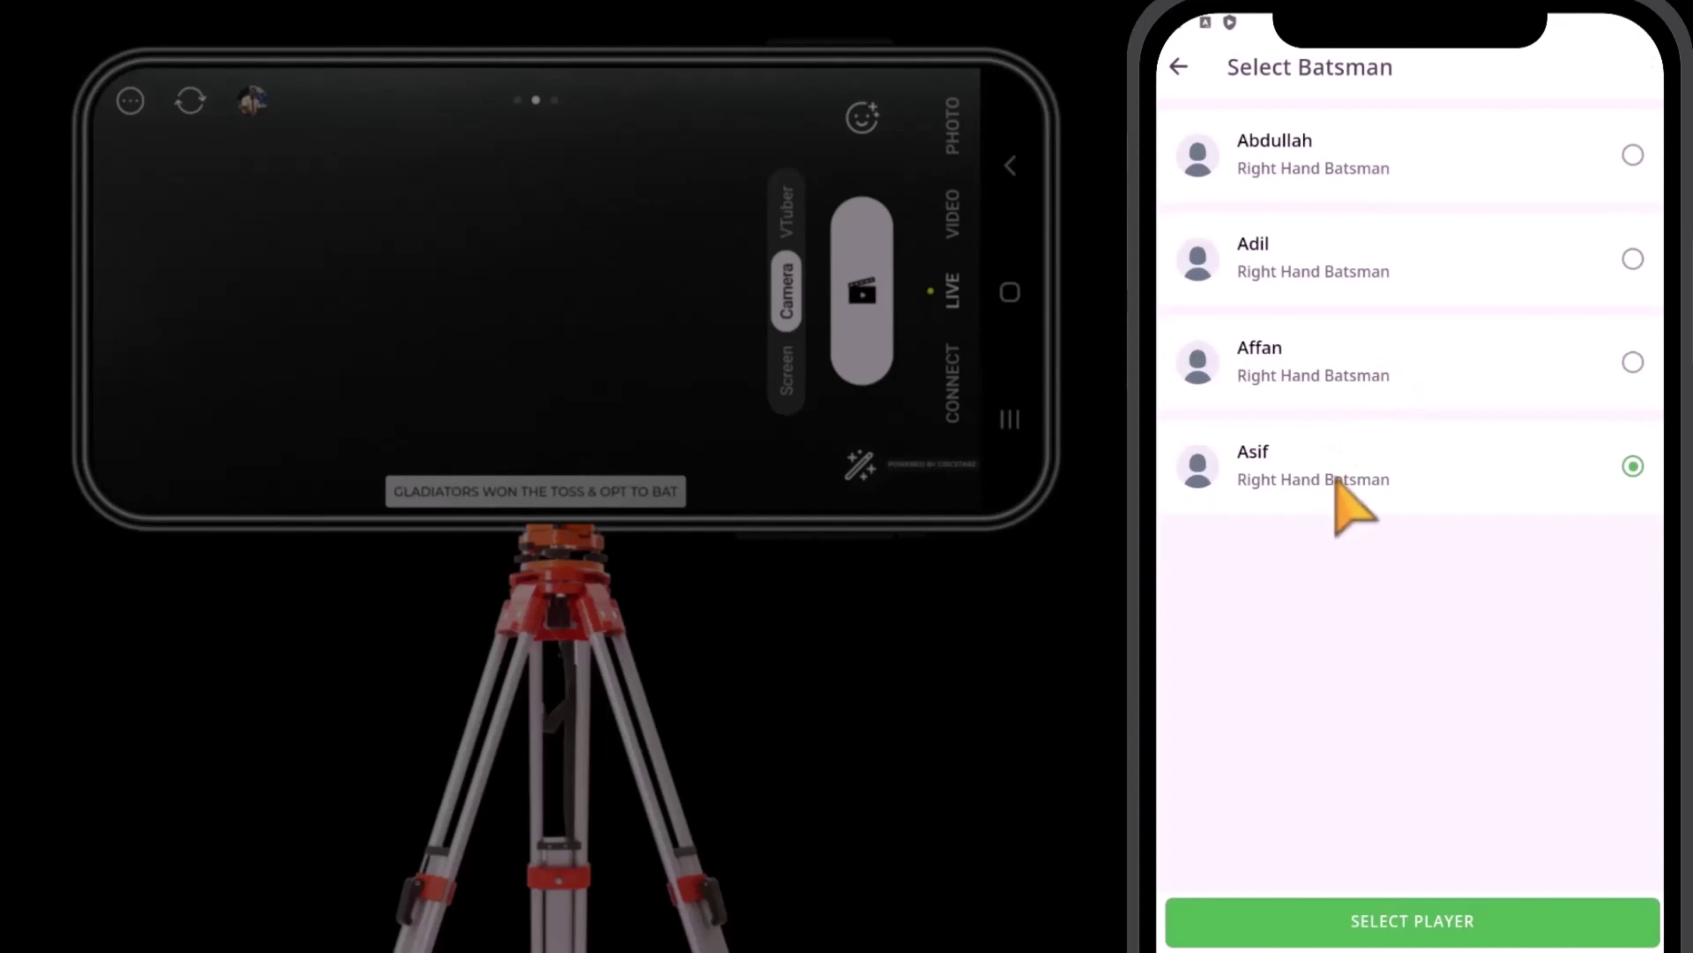
pyautogui.click(1363, 924)
# Choose the last right-arm fast-medium bowler as opening bowler and start the innings
pyautogui.click(1461, 539)
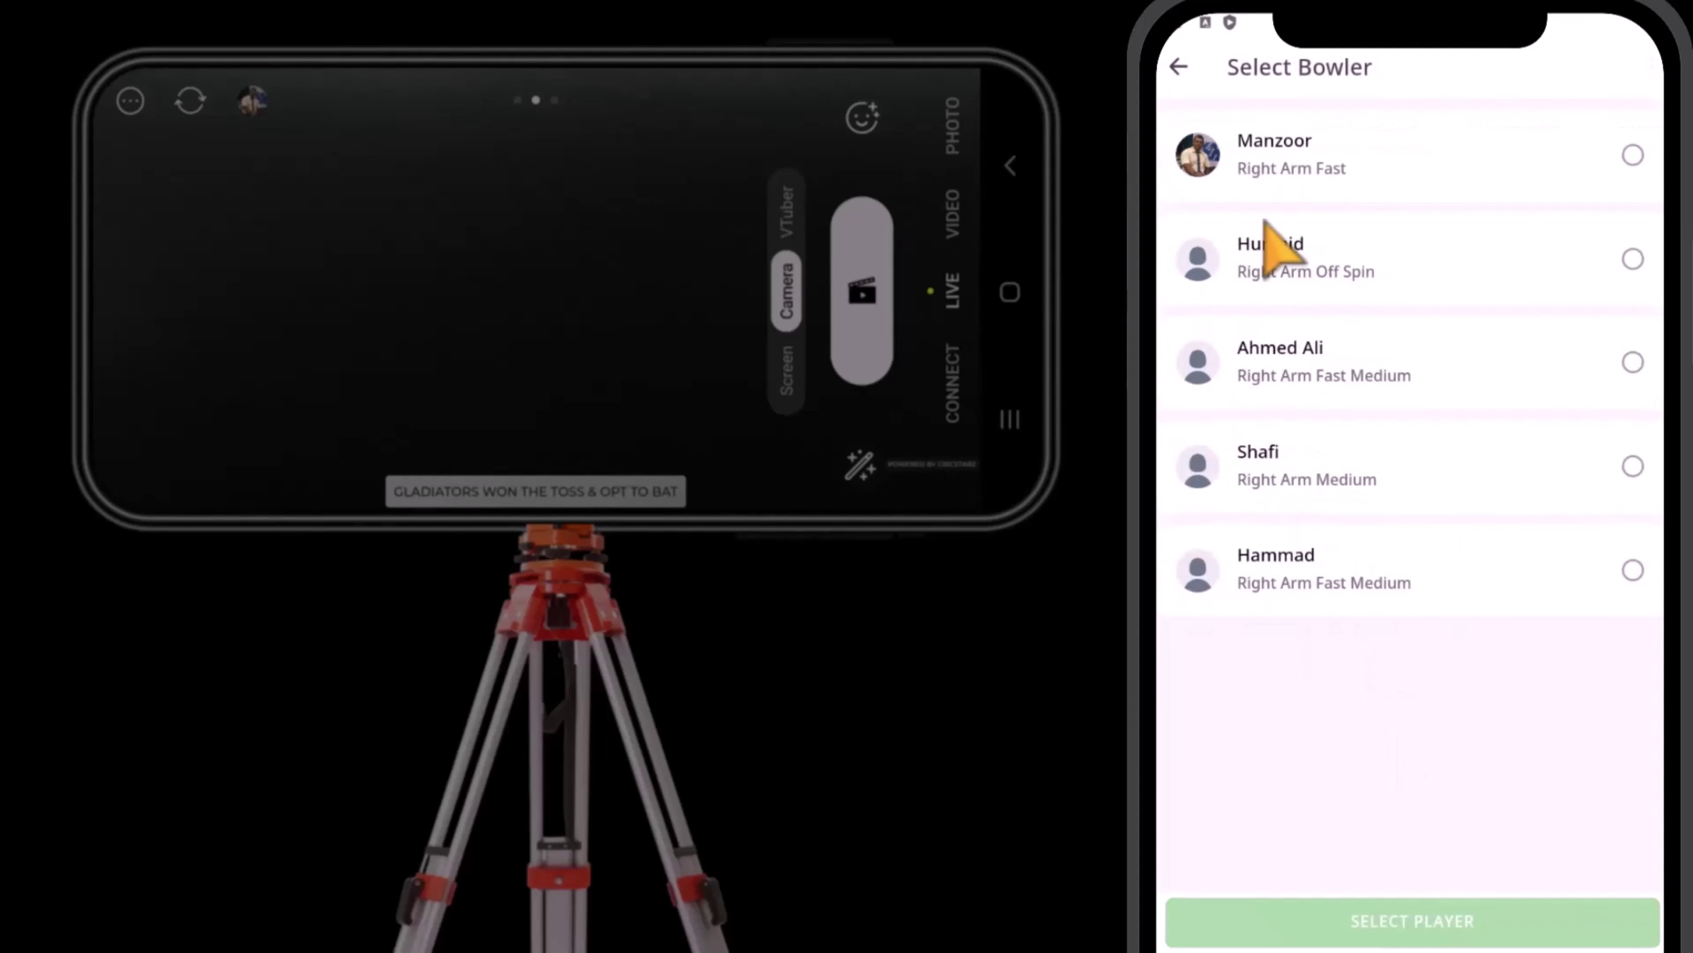
pyautogui.click(1510, 600)
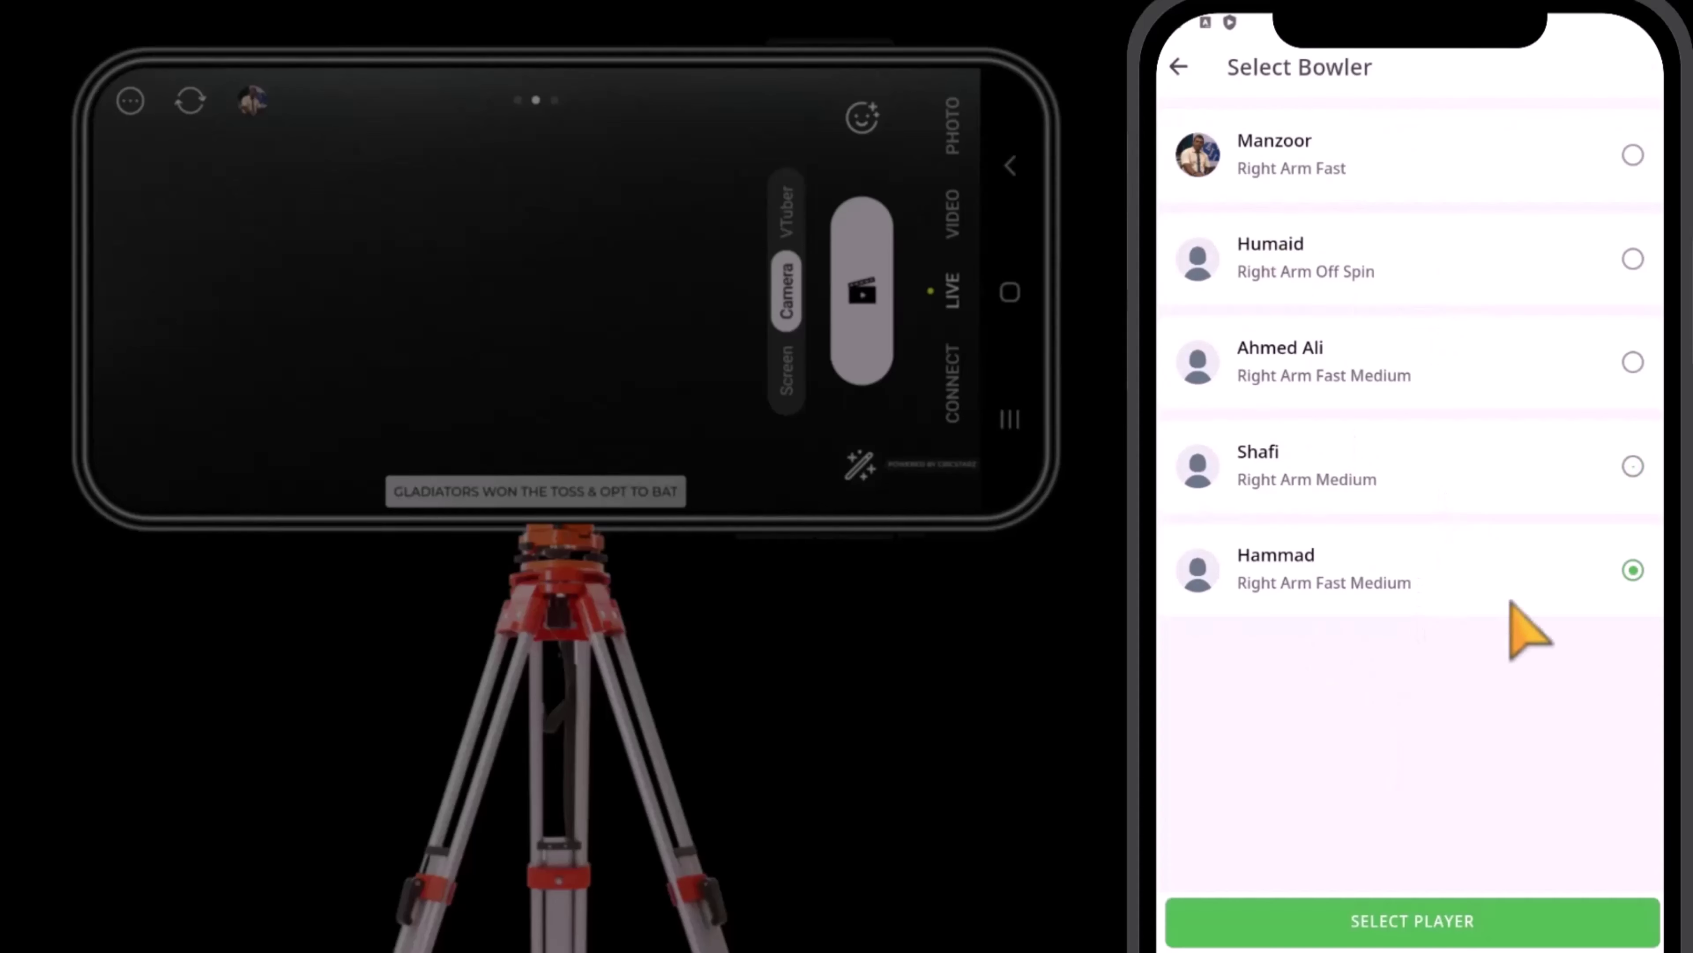
pyautogui.click(1427, 934)
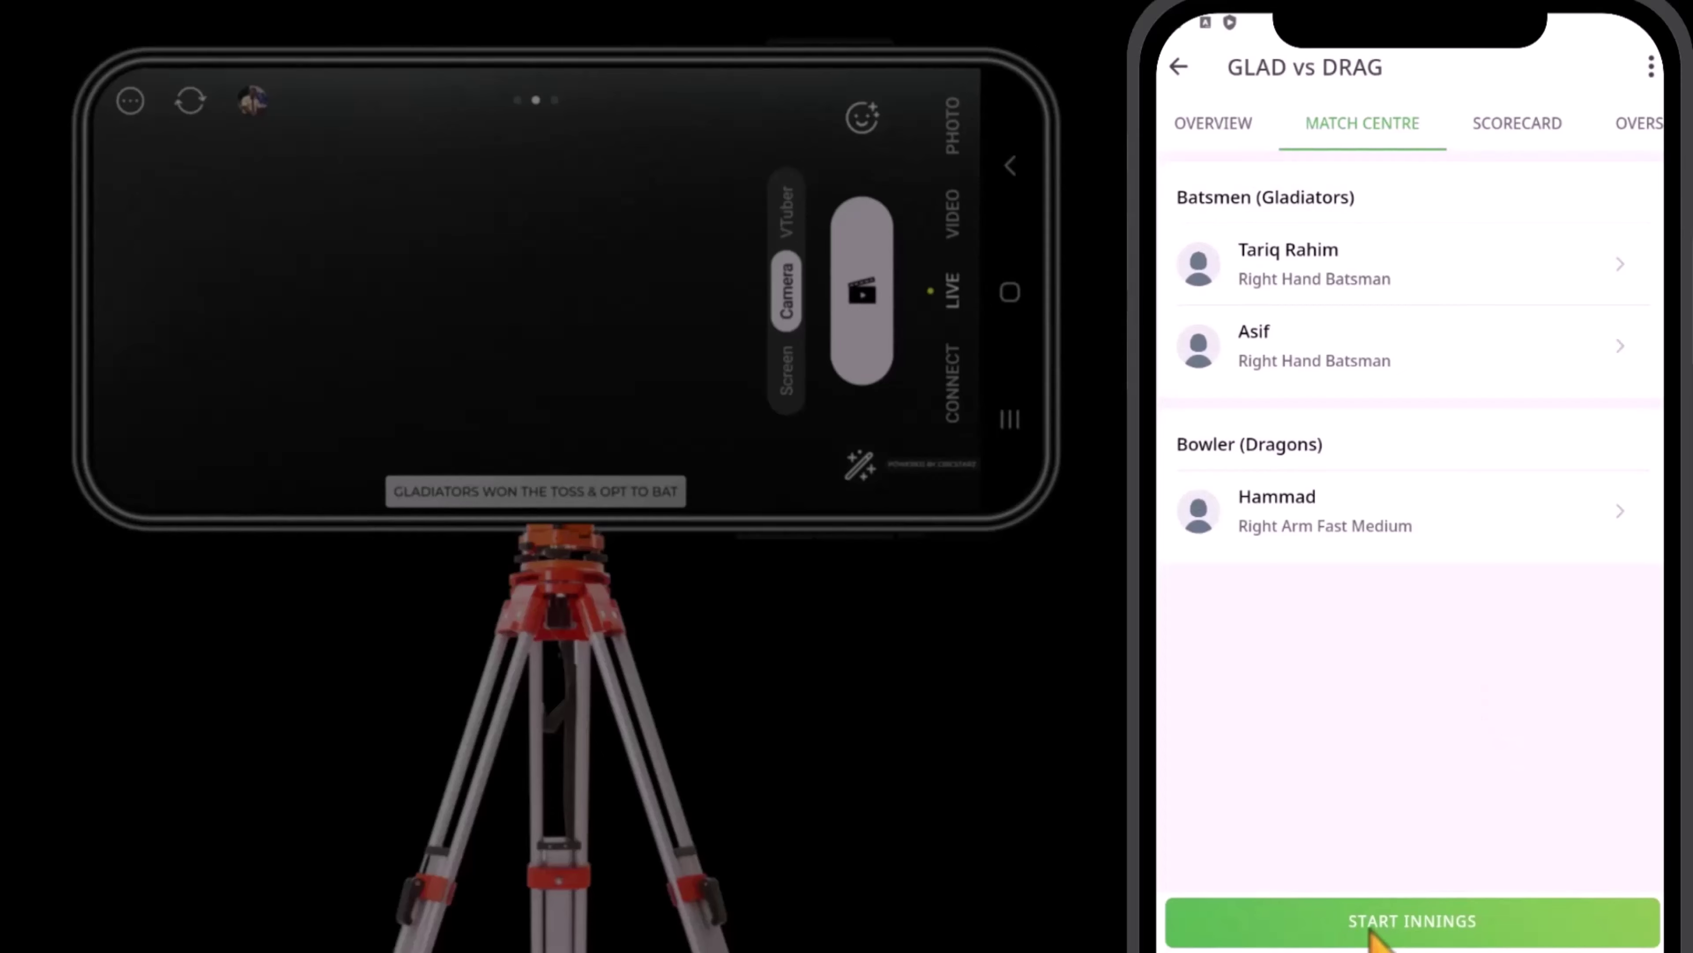
pyautogui.click(1372, 935)
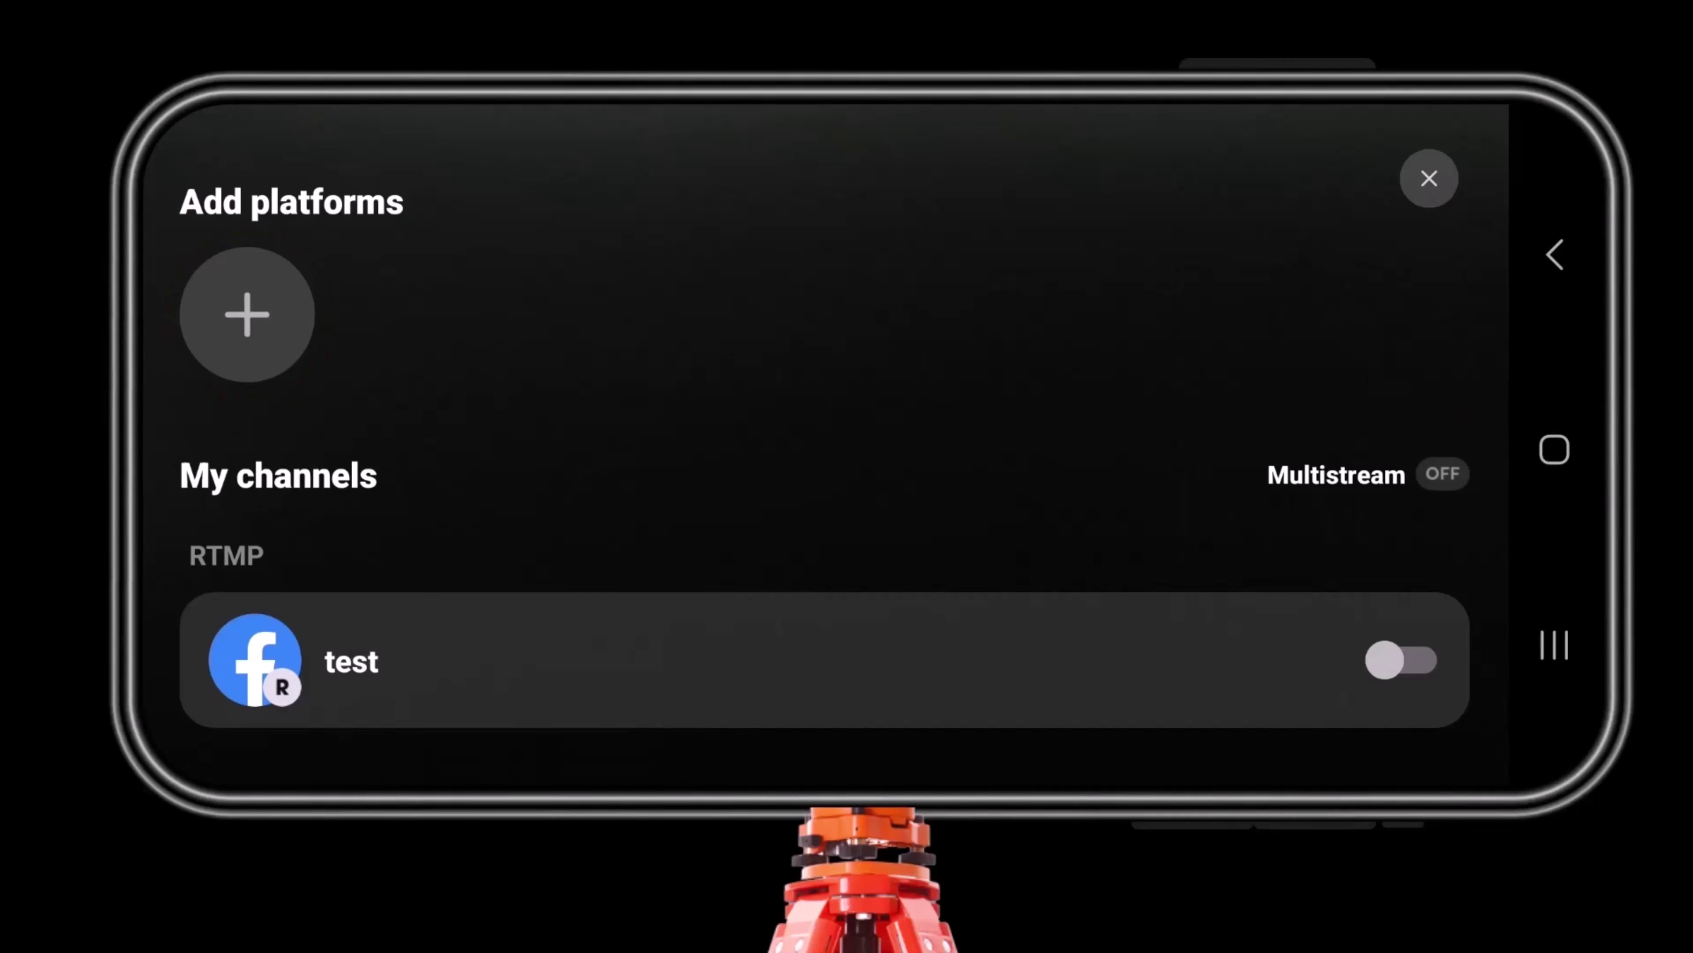
# Close the Add platforms panel to show the GLAD 0-0 scorecard overlay
pyautogui.click(1555, 254)
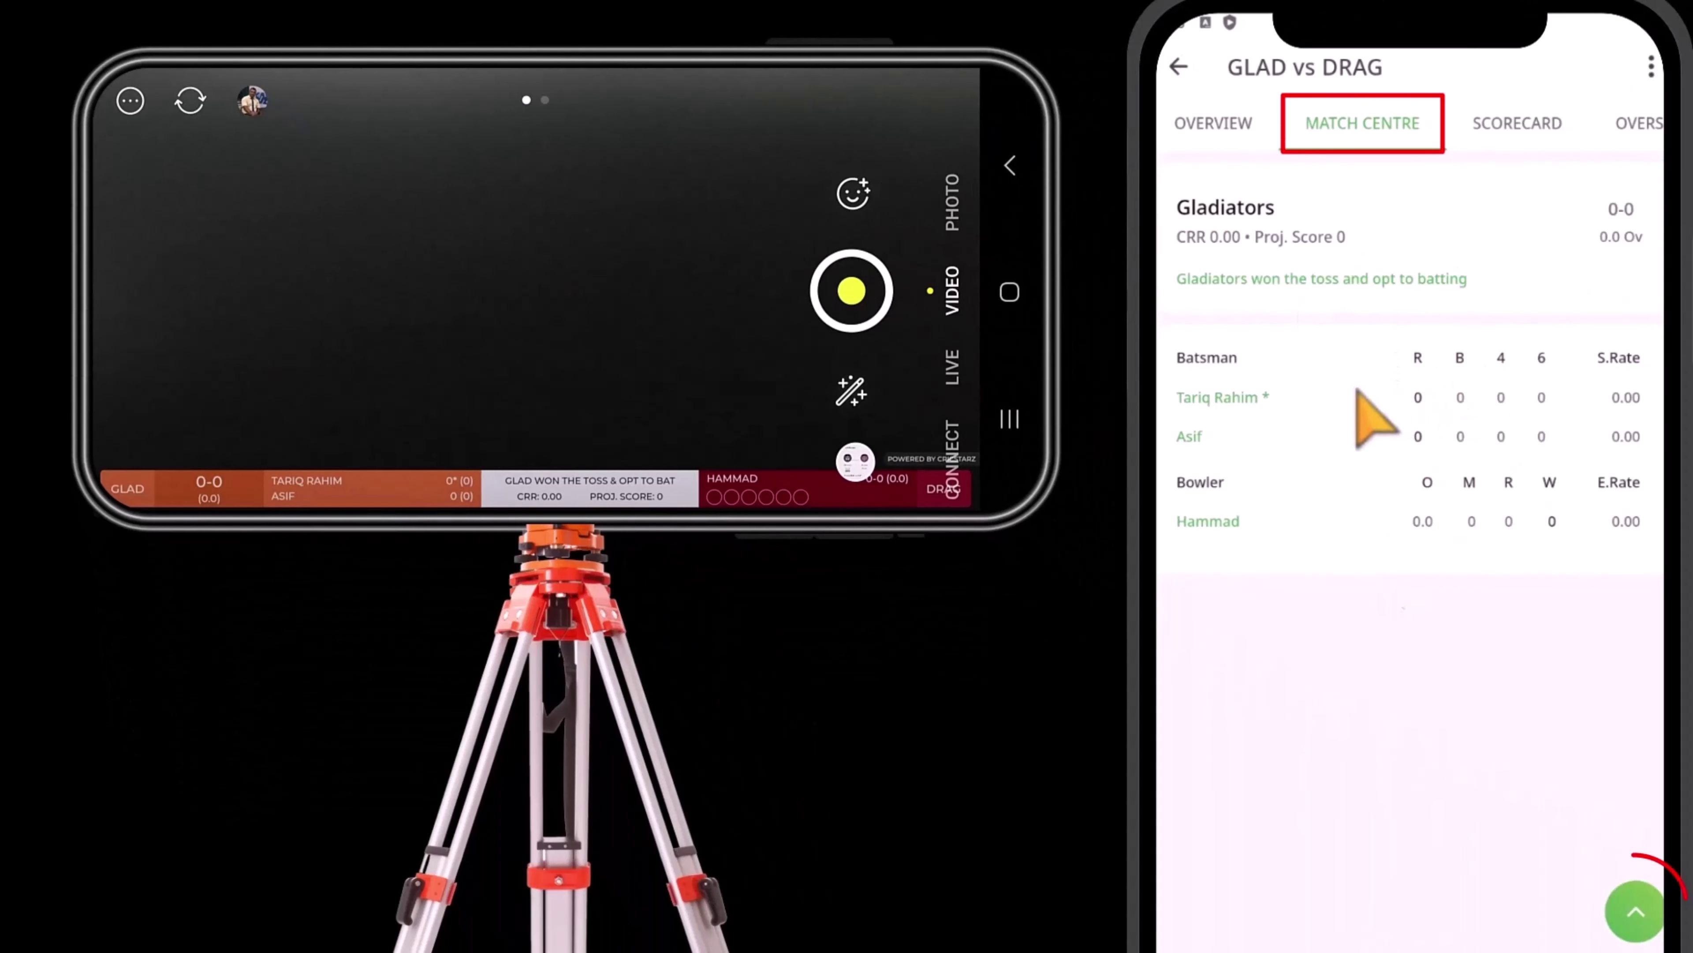
# Open the GLAD vs DRAG scoring pad and dismiss the run, wicket, undo and minimise tips
pyautogui.click(1634, 912)
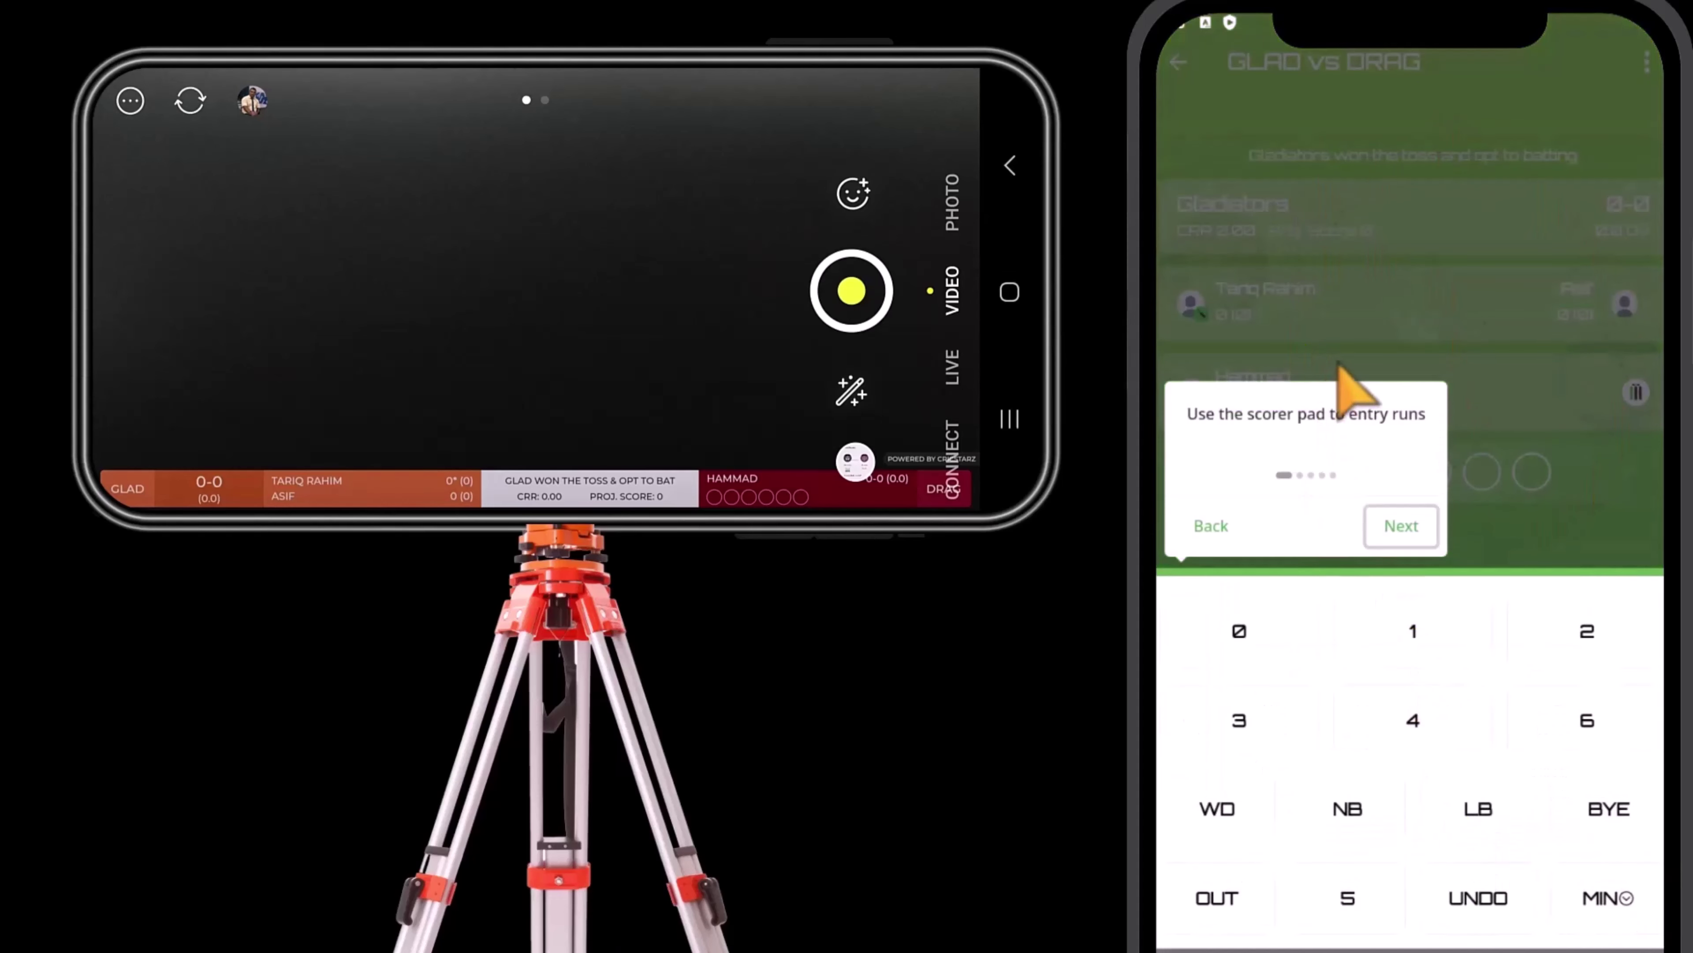
pyautogui.click(1400, 534)
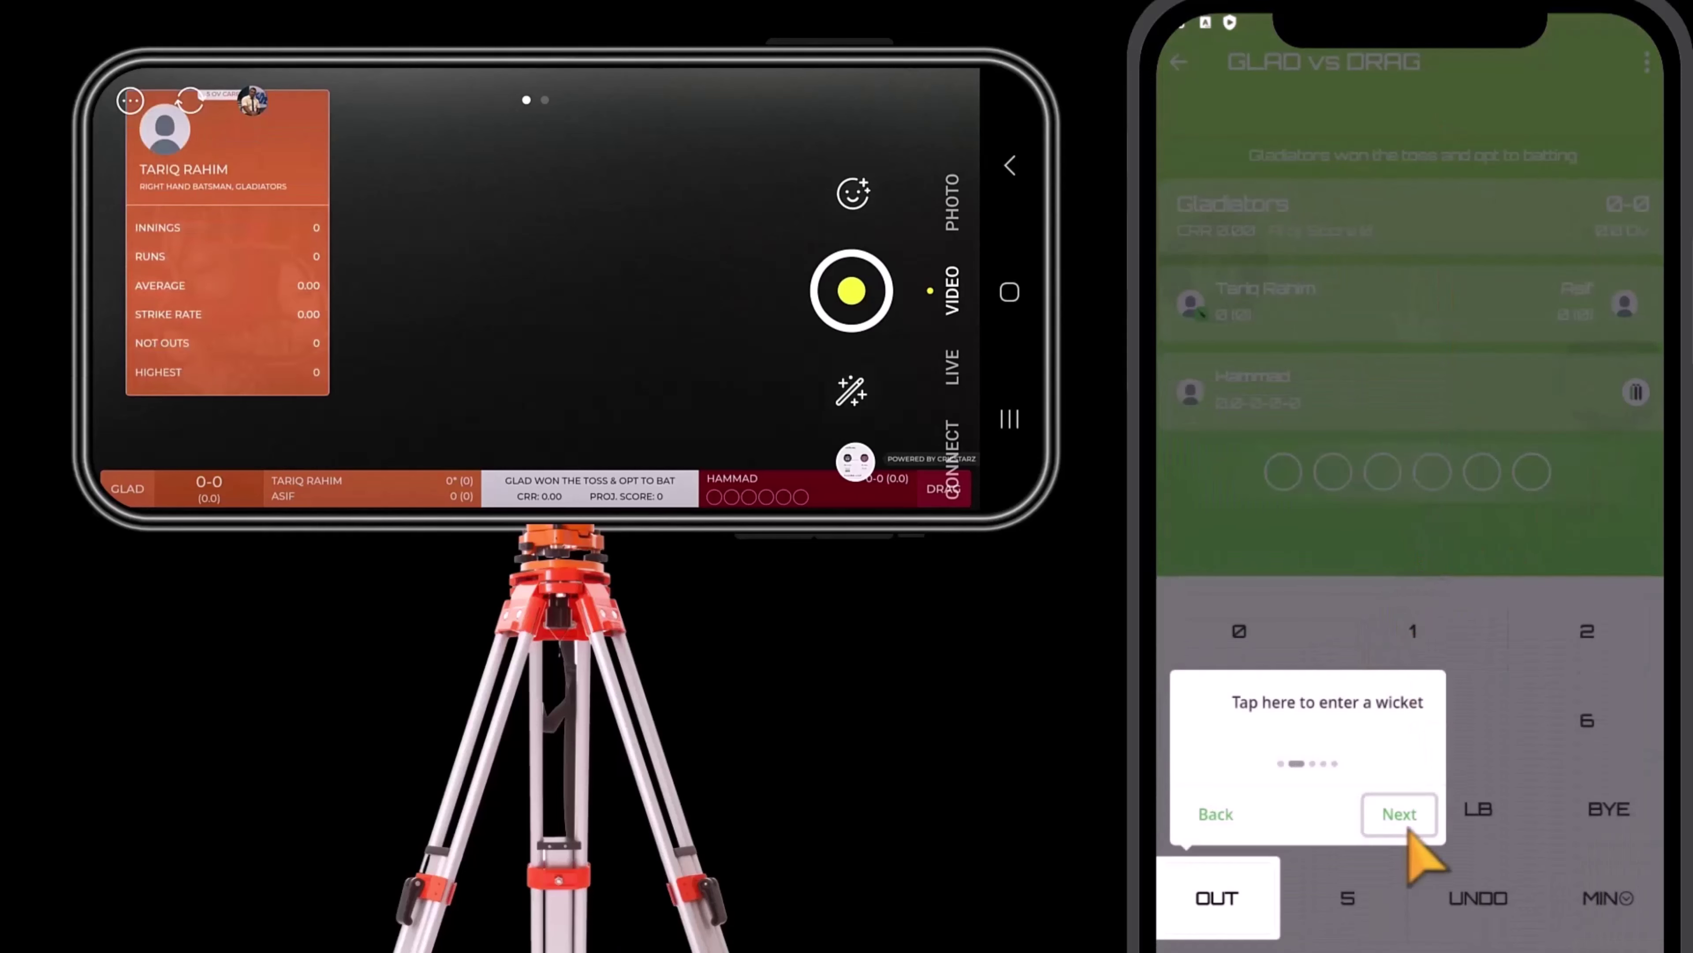
pyautogui.click(1409, 830)
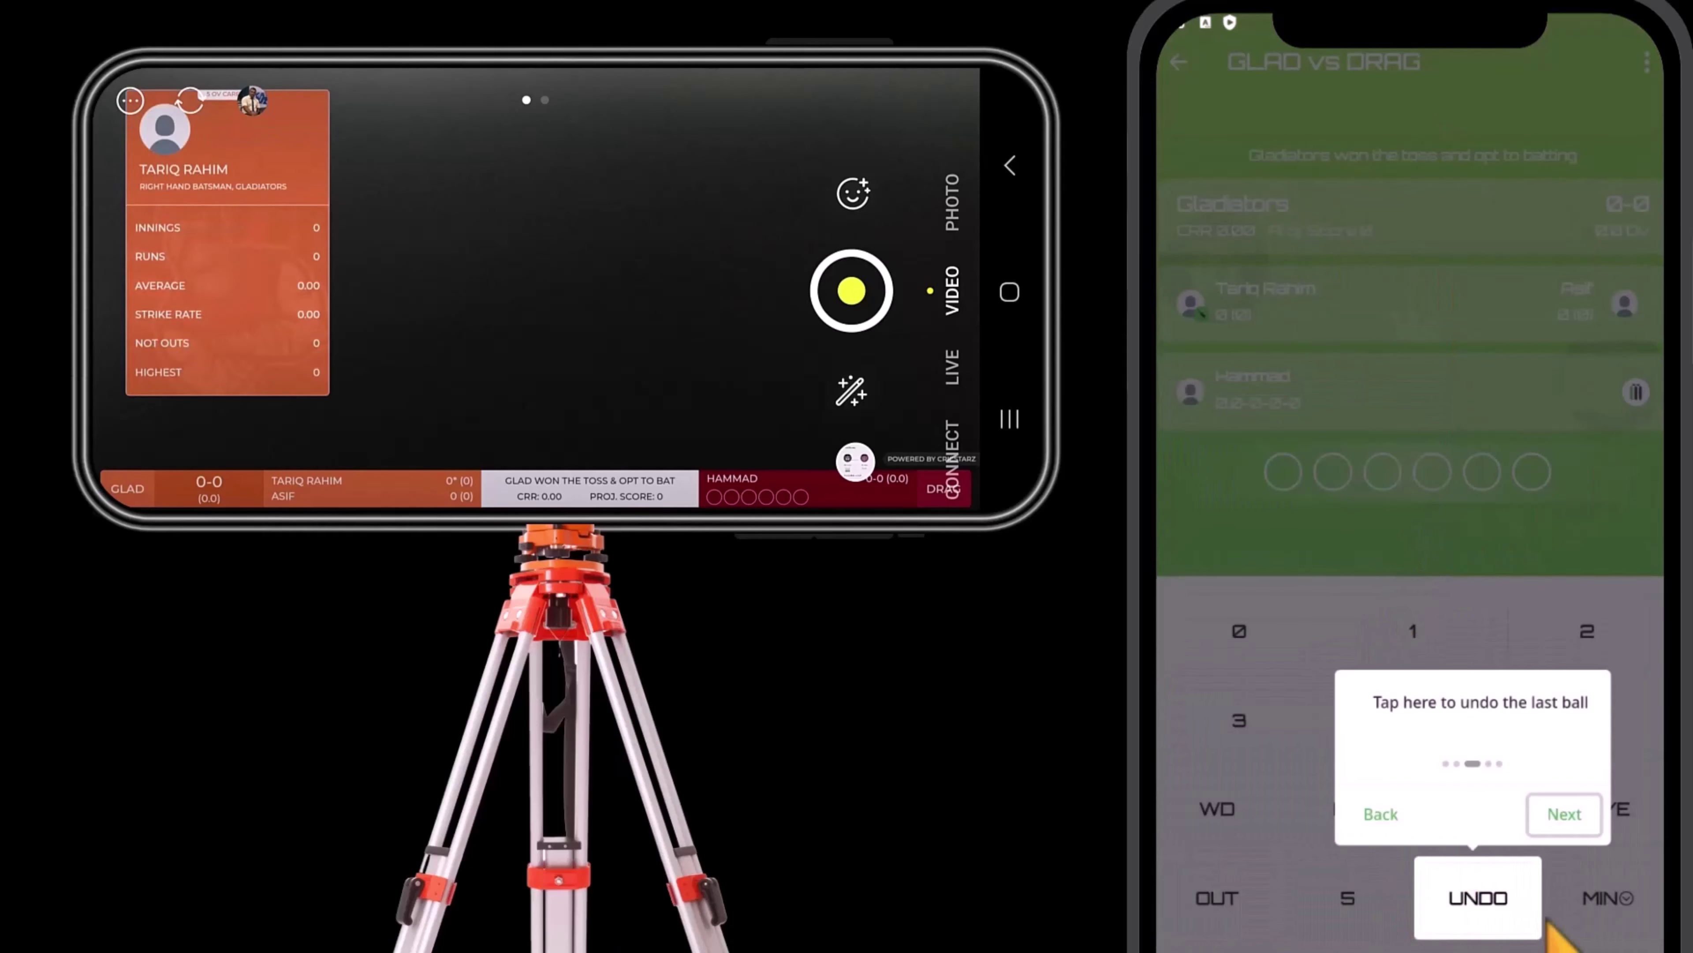
pyautogui.click(1580, 818)
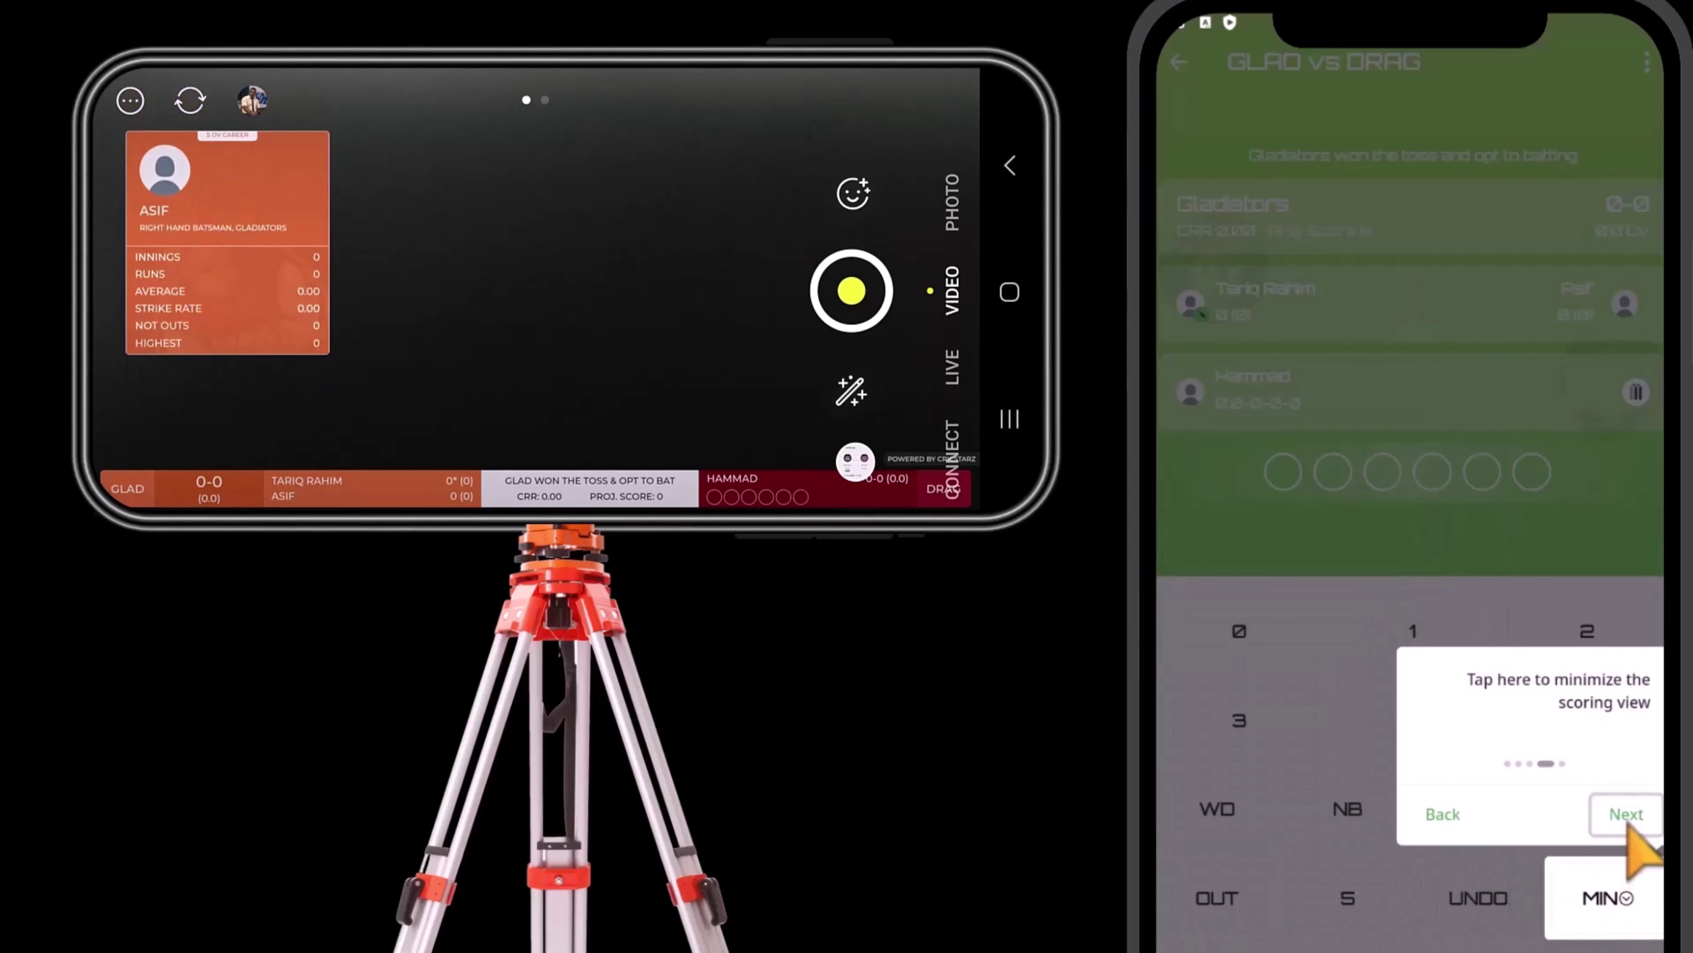
pyautogui.click(1627, 814)
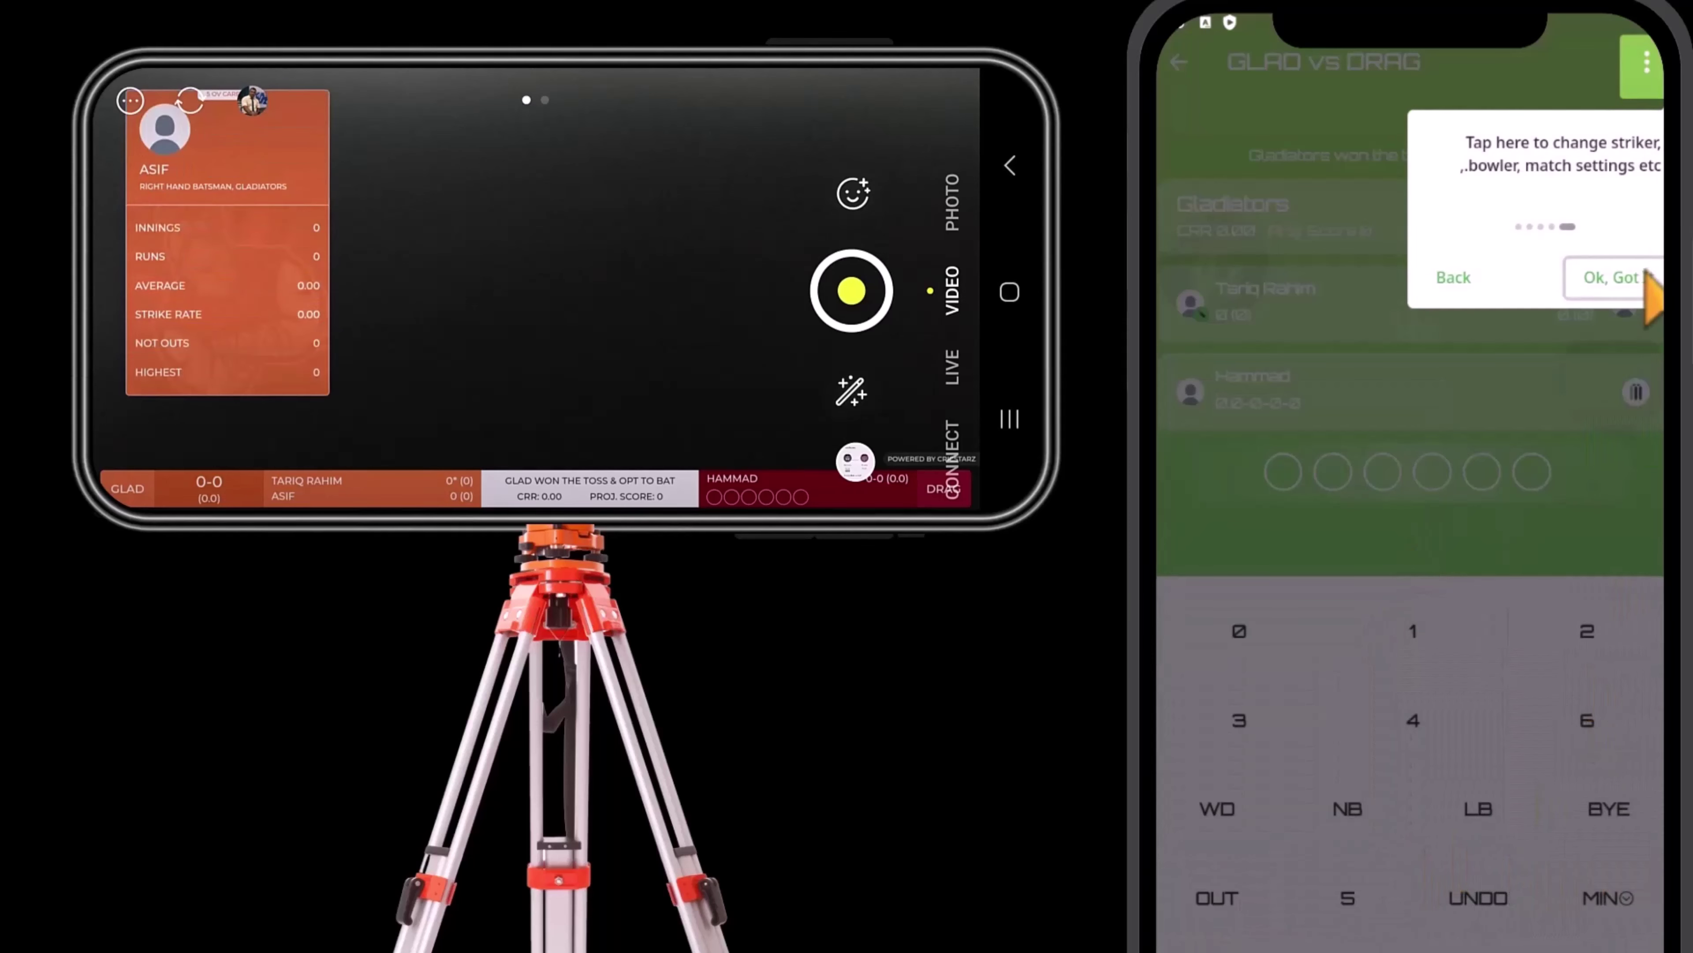
pyautogui.click(1606, 279)
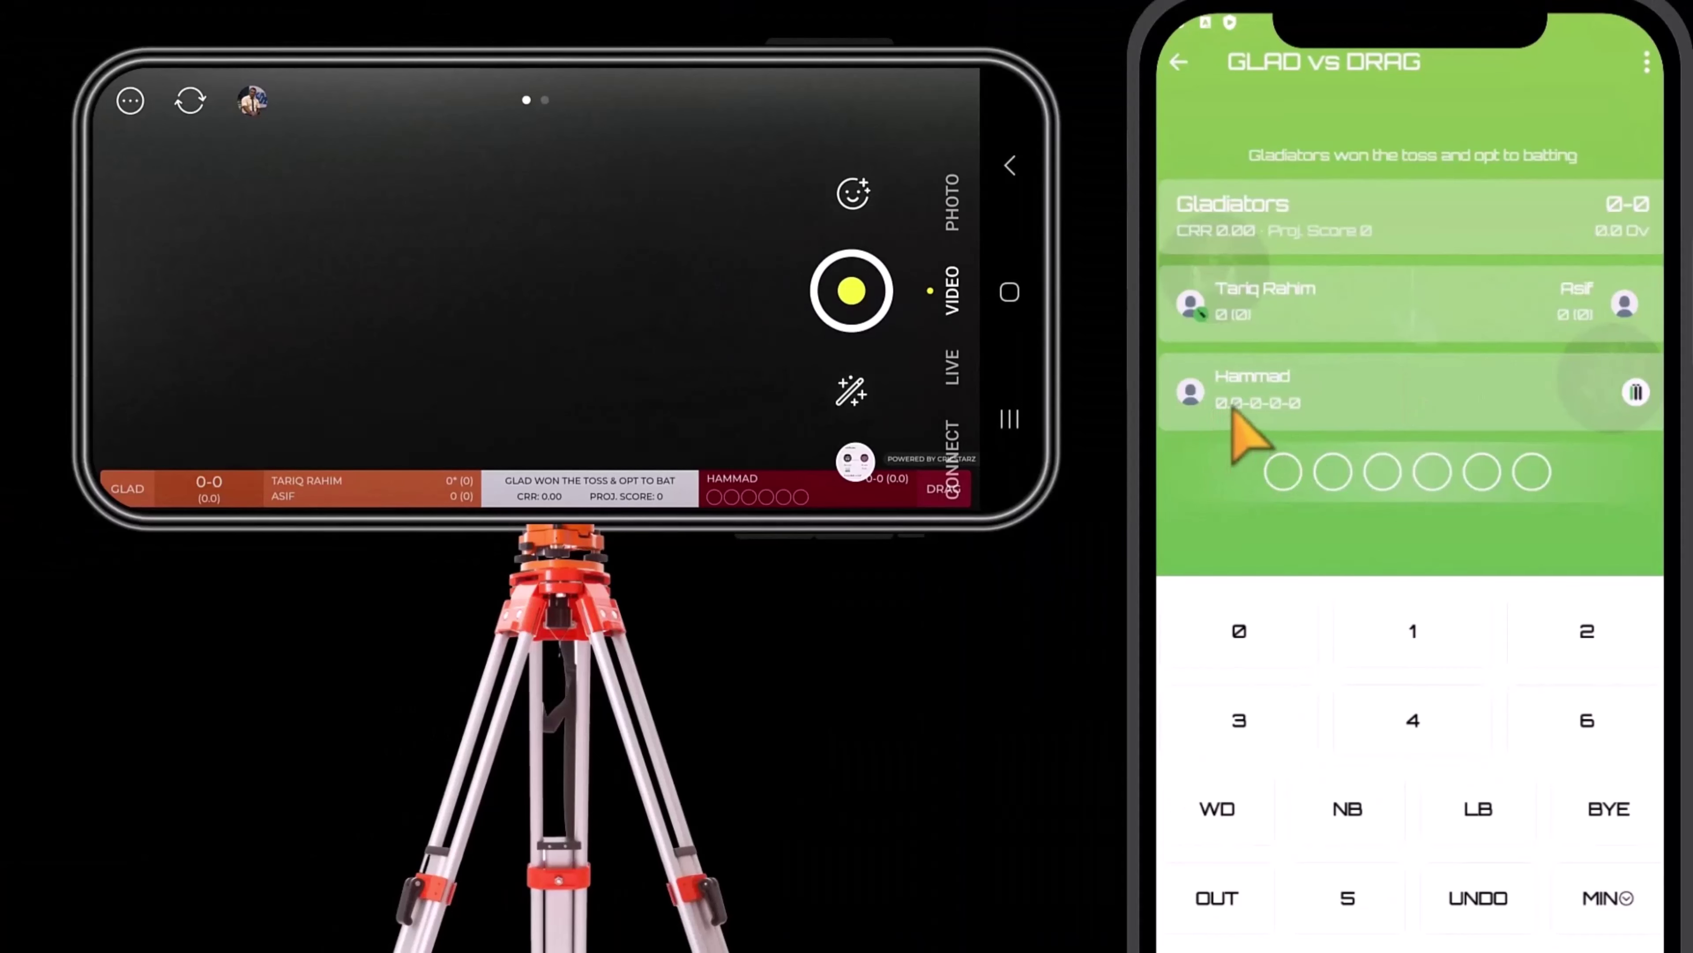
# Score a dot ball, a six, a wide, and a wide with two runs for 10-0
pyautogui.click(1240, 634)
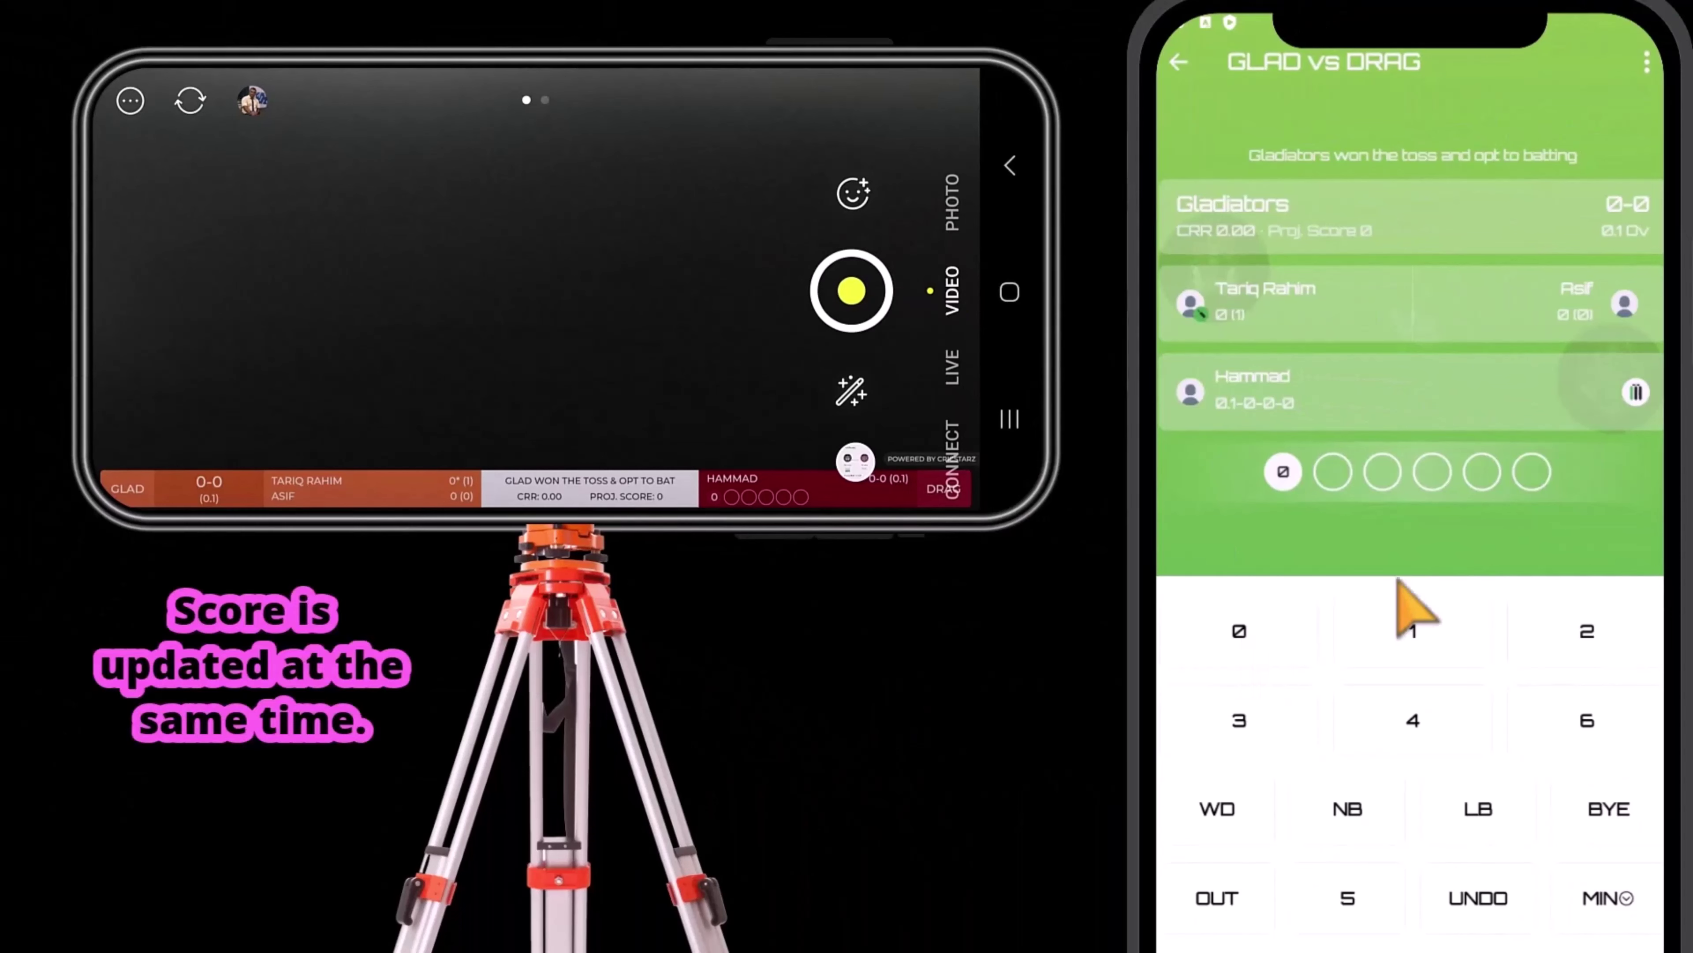
pyautogui.click(1596, 737)
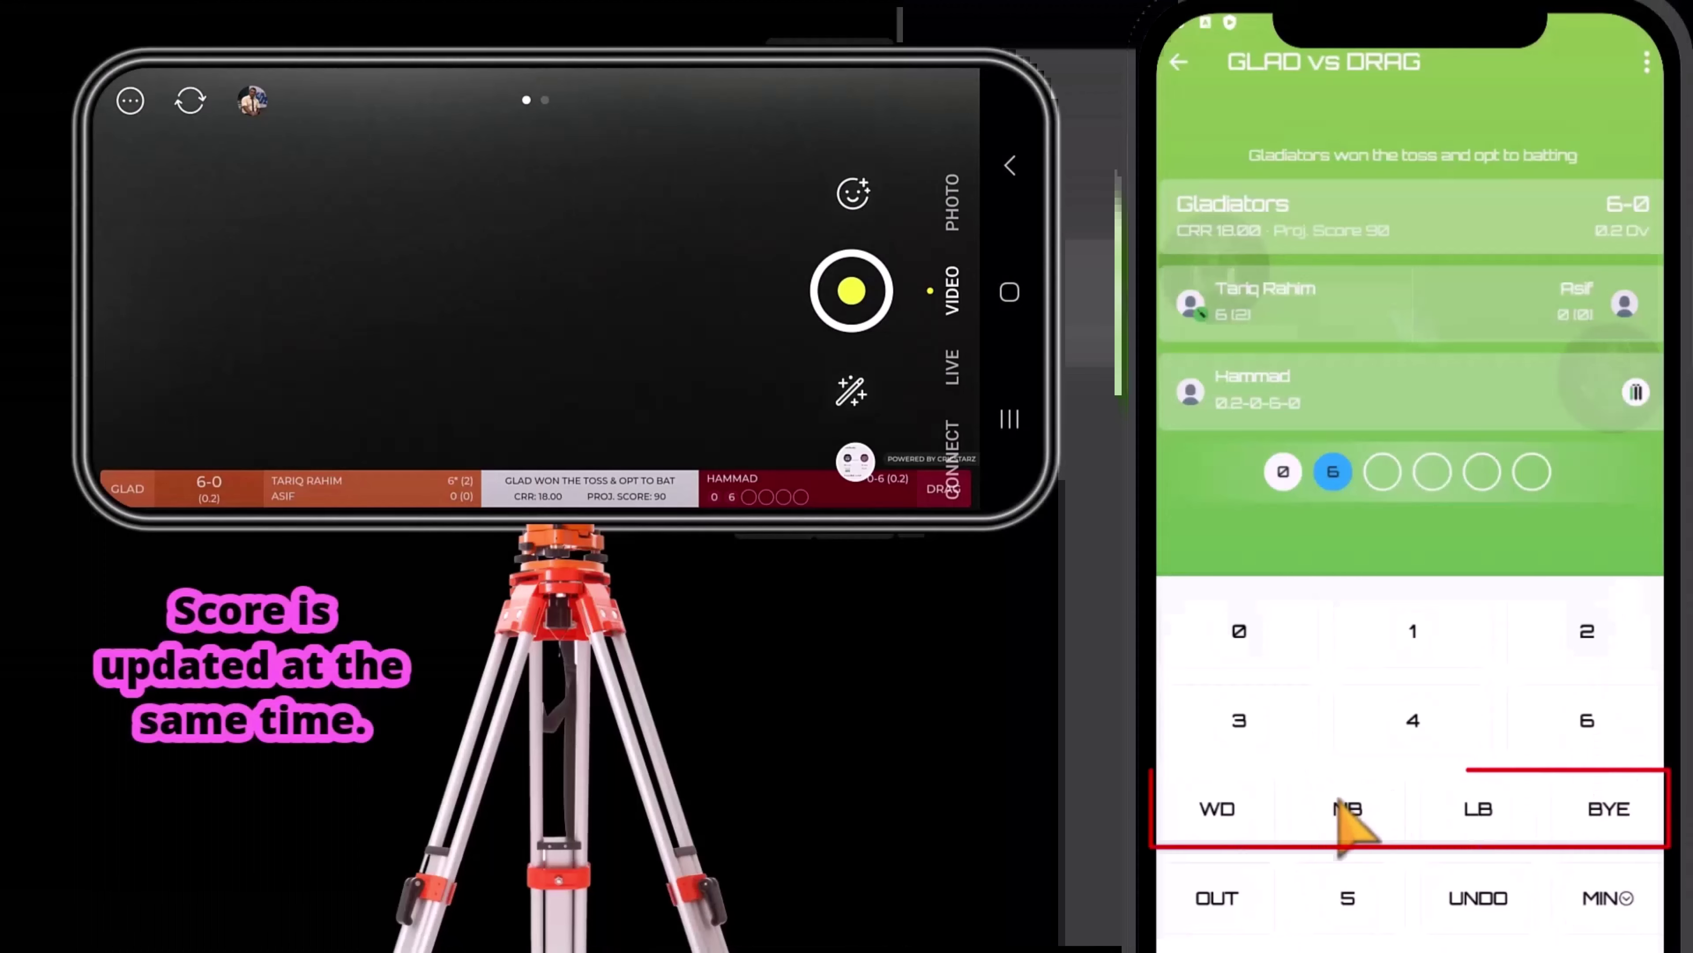
pyautogui.click(1218, 818)
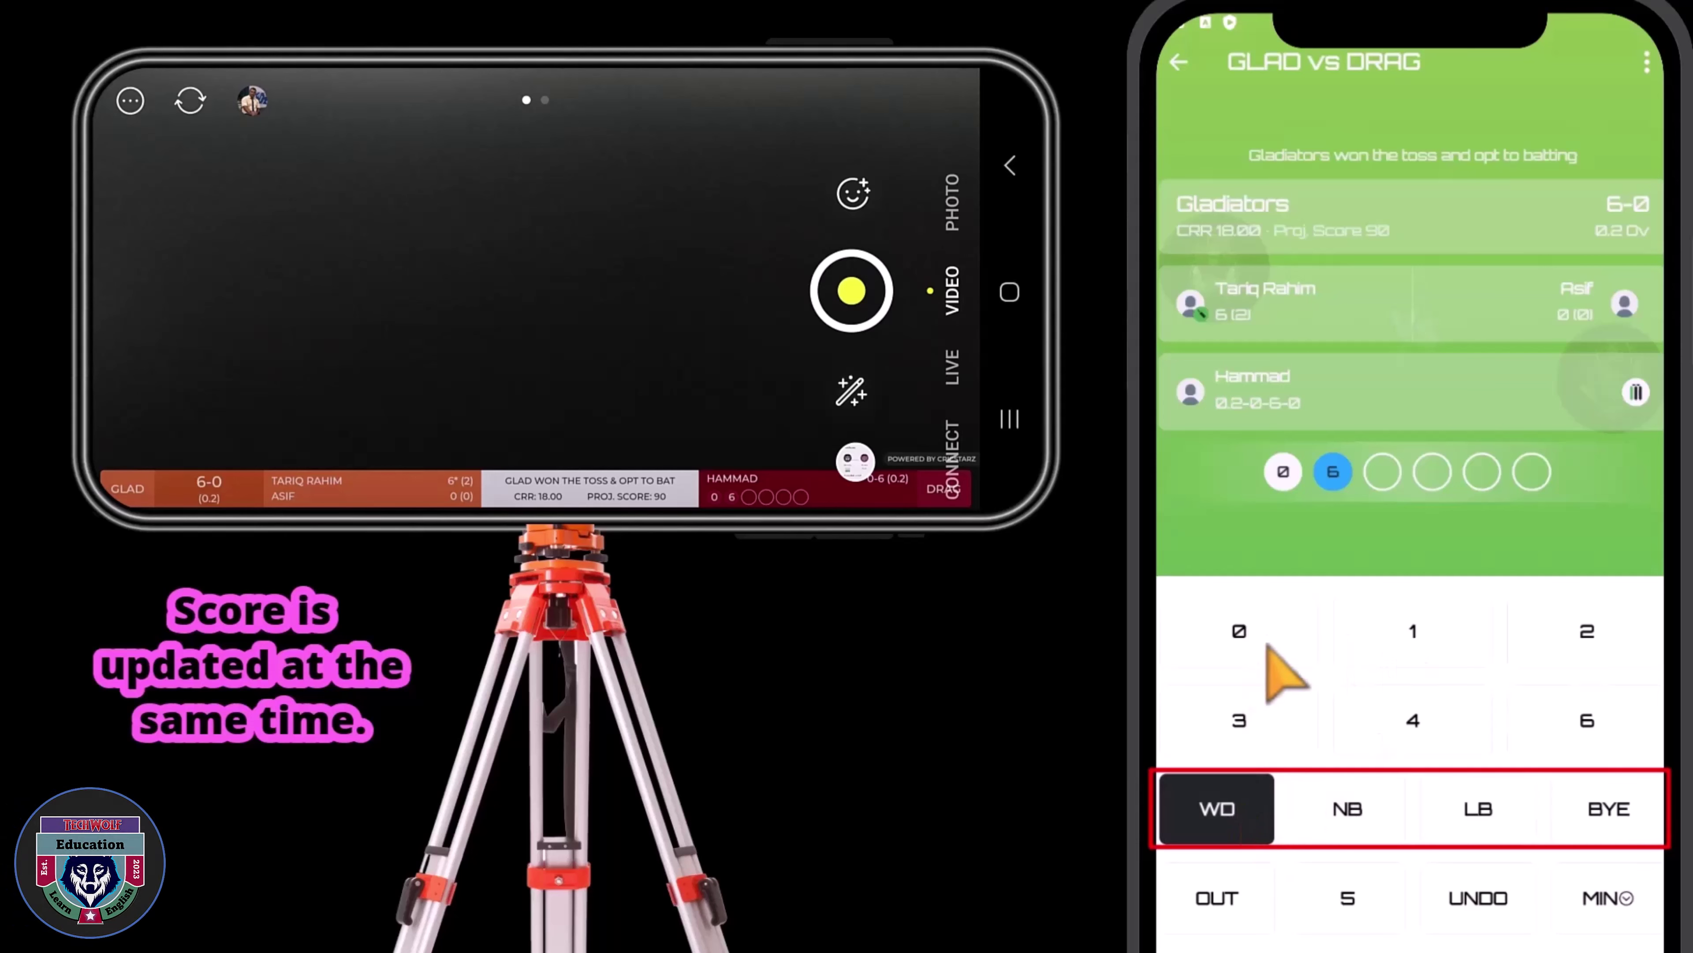
pyautogui.click(1229, 640)
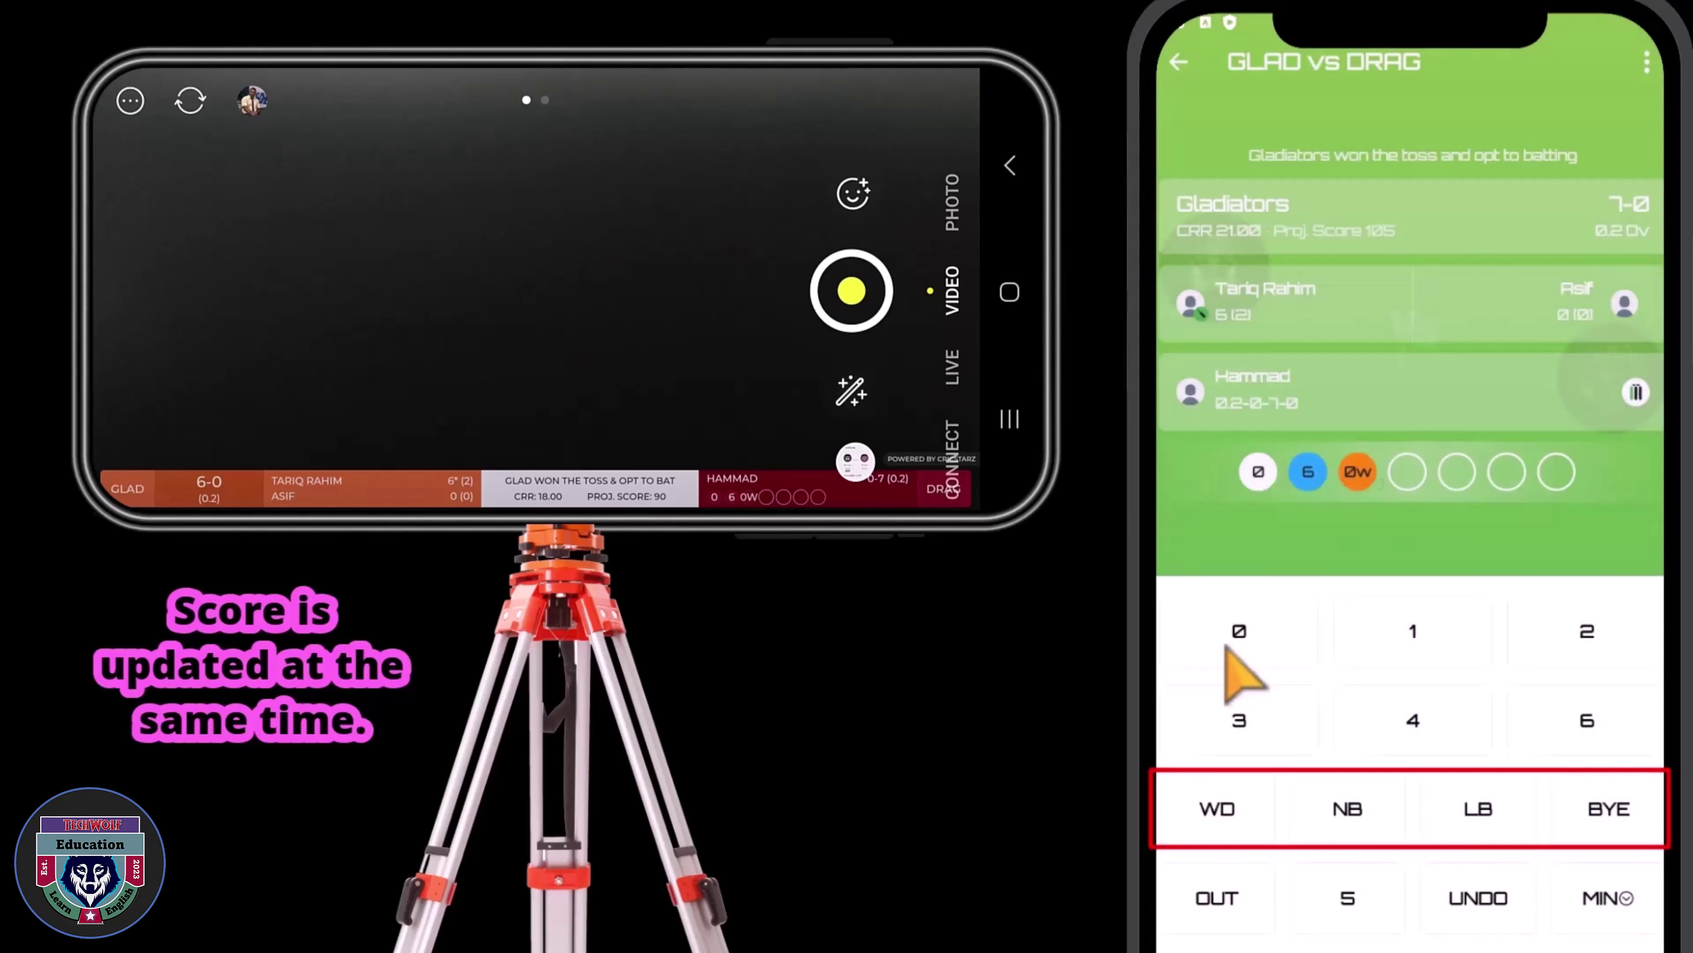
pyautogui.click(1208, 827)
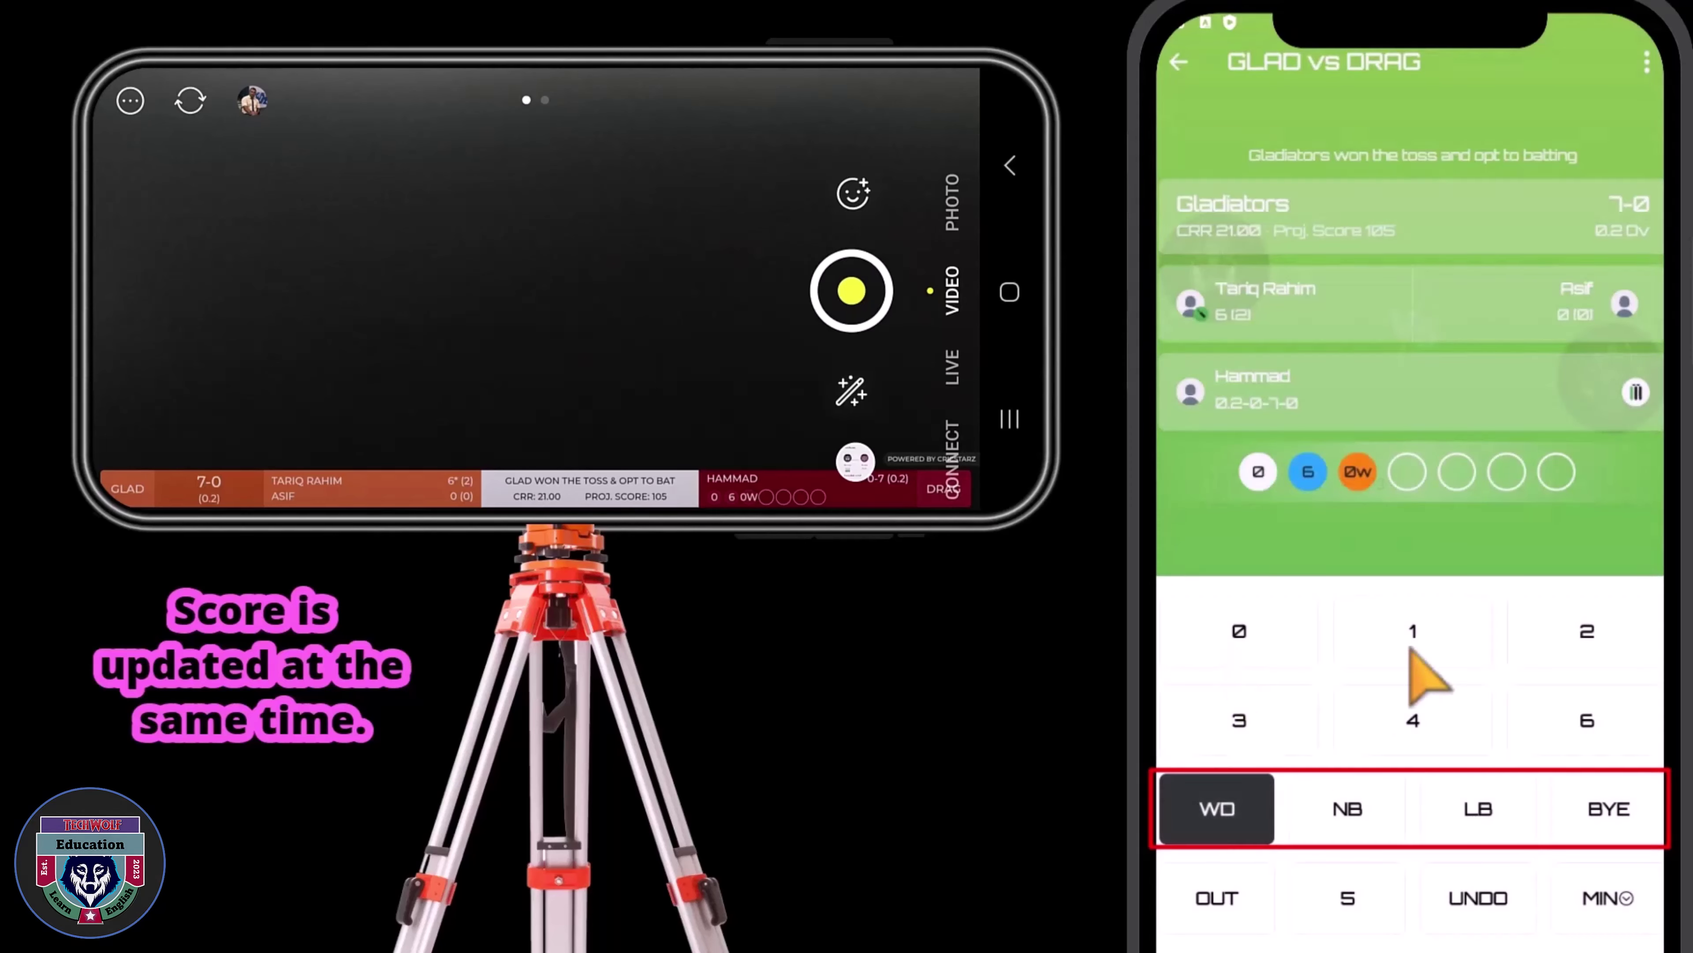
pyautogui.click(1577, 649)
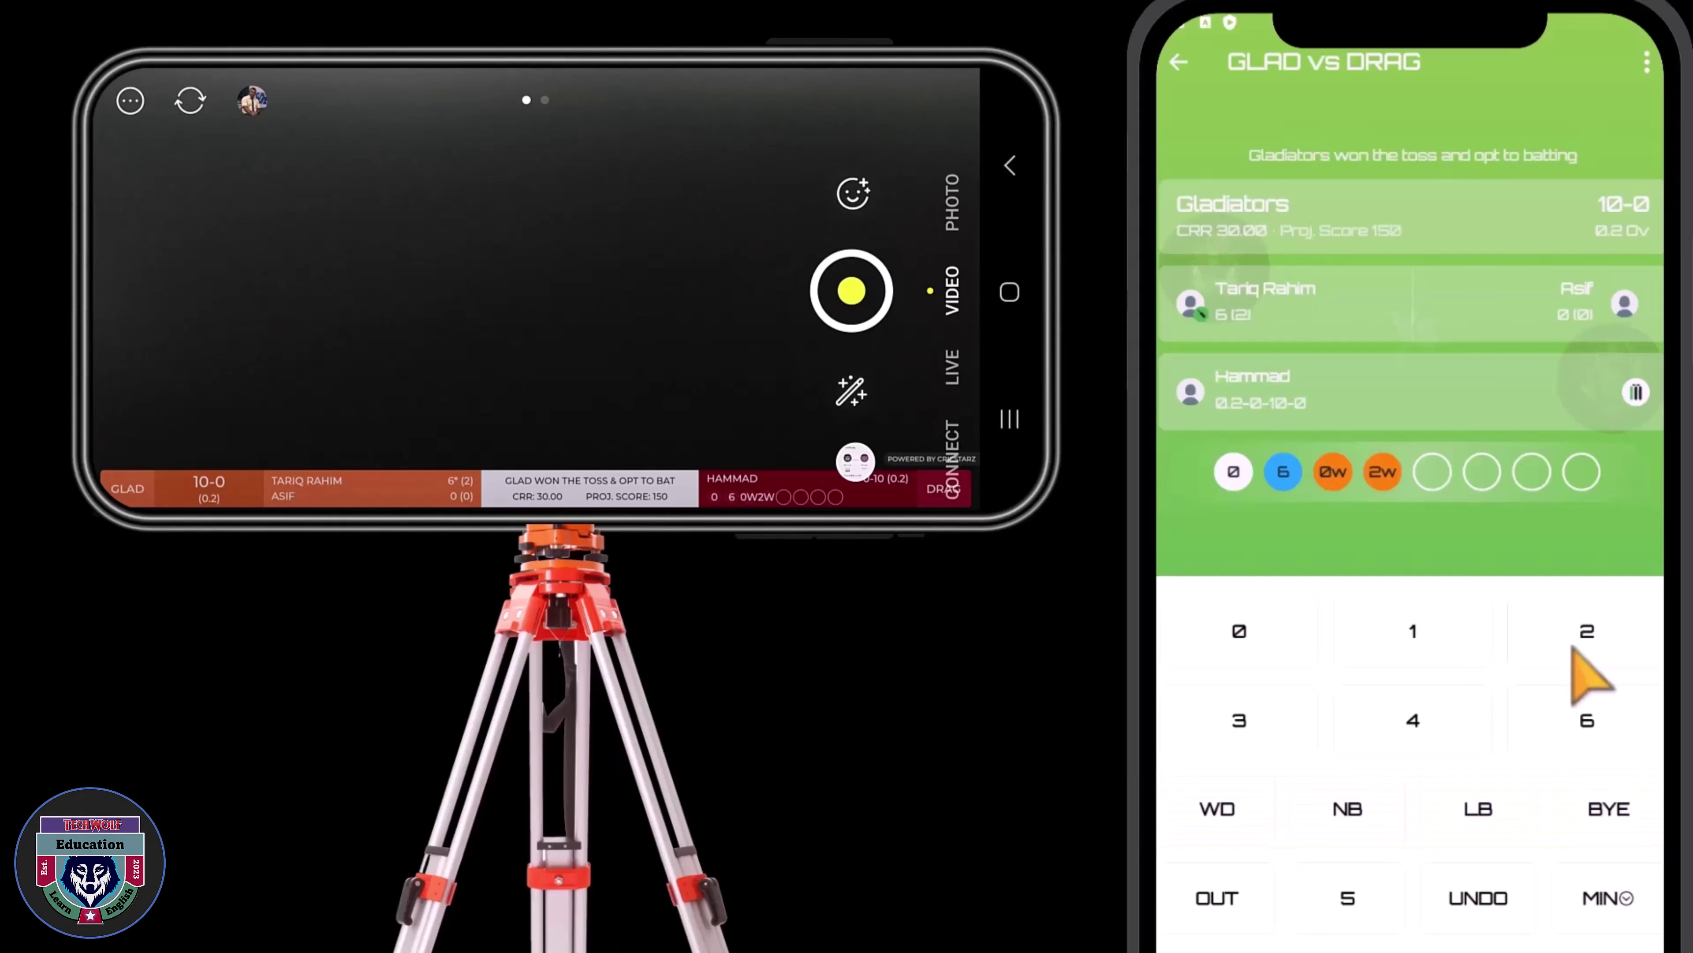
# Record the striker out Bowled and bring in the second listed batsman, making it 10-1
pyautogui.click(1211, 900)
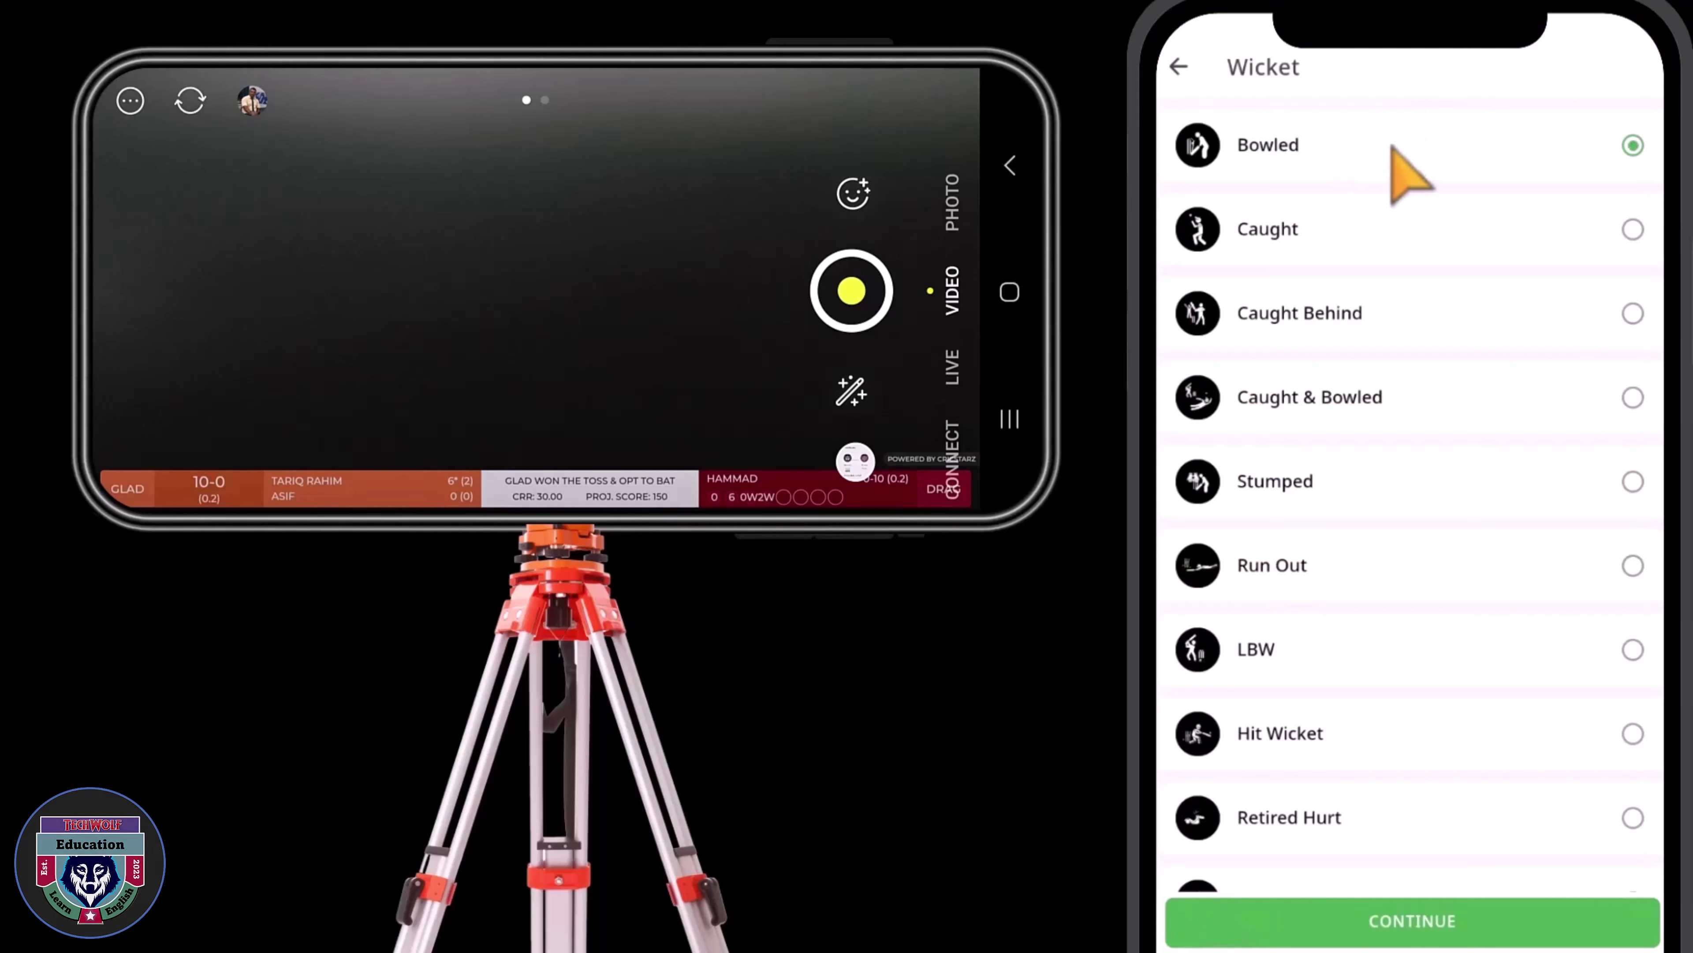
pyautogui.click(1477, 934)
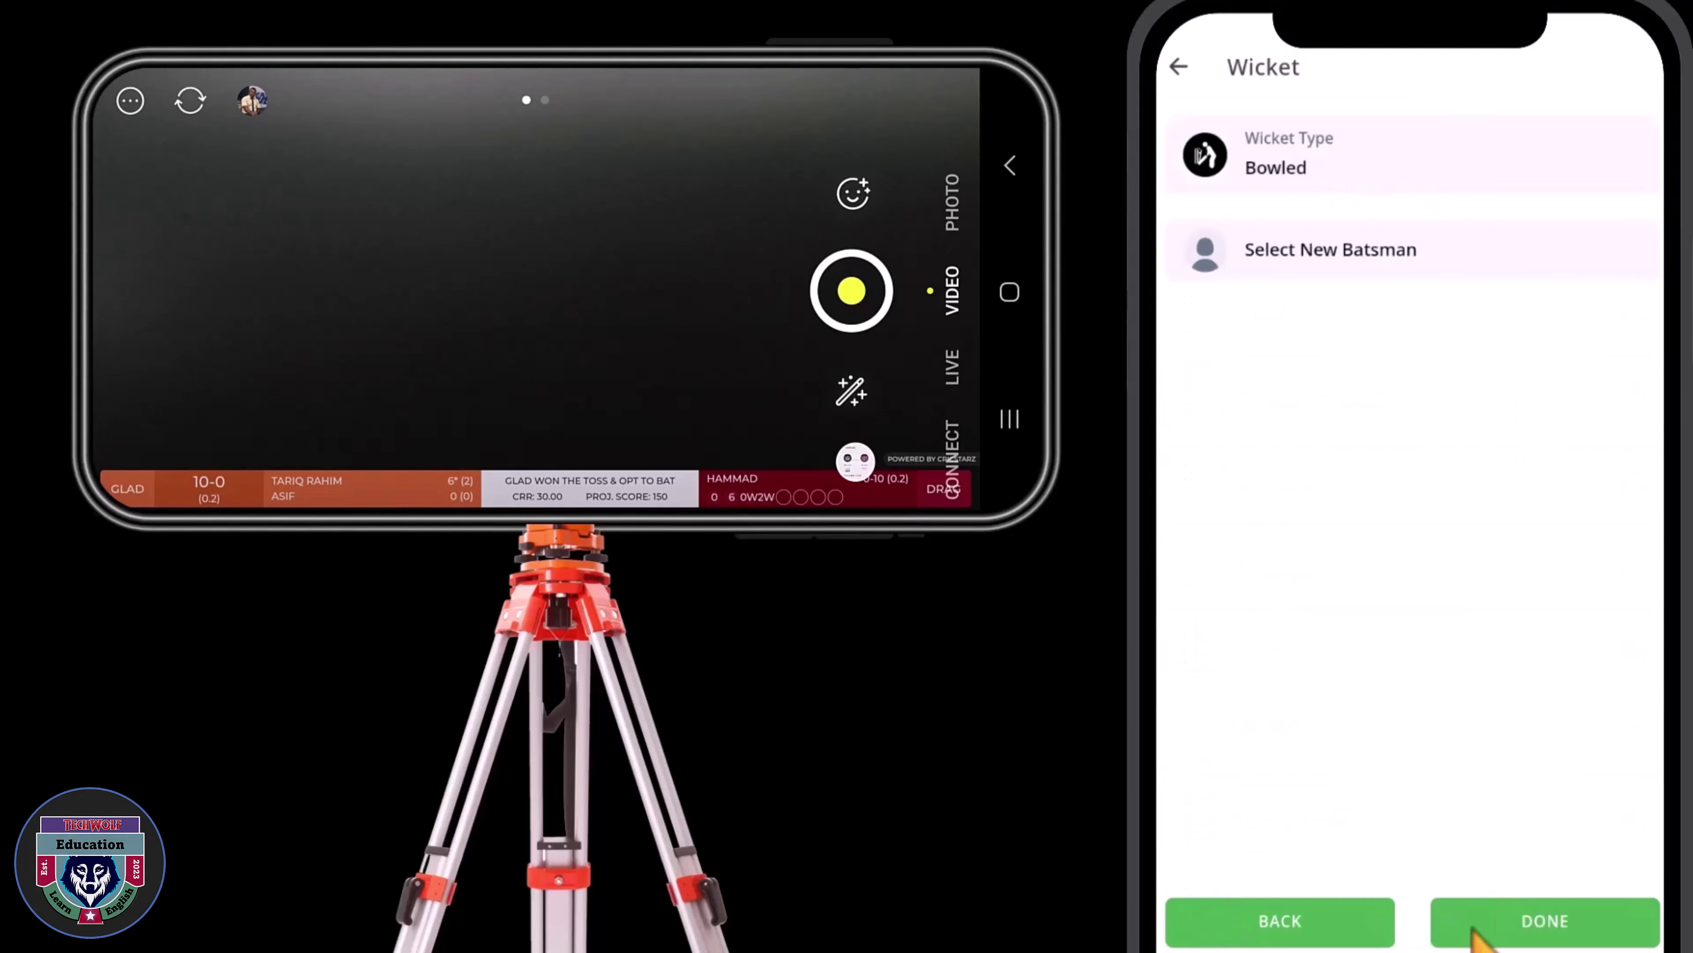
pyautogui.click(1376, 262)
pyautogui.click(1373, 267)
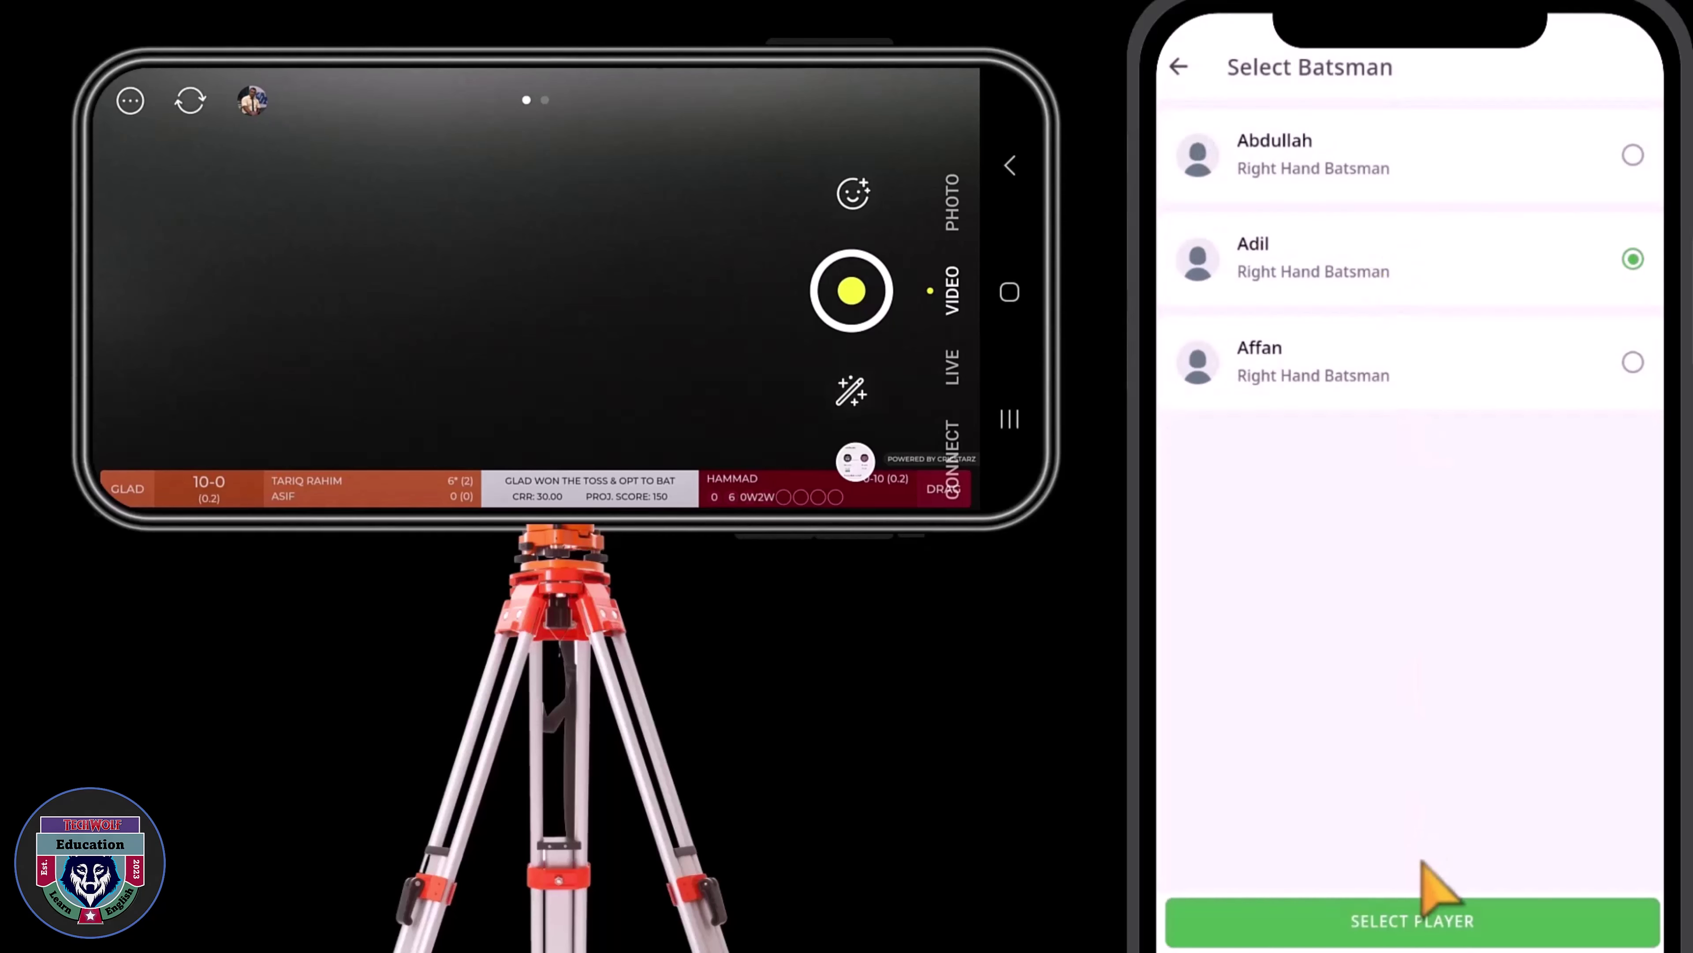
pyautogui.click(1440, 921)
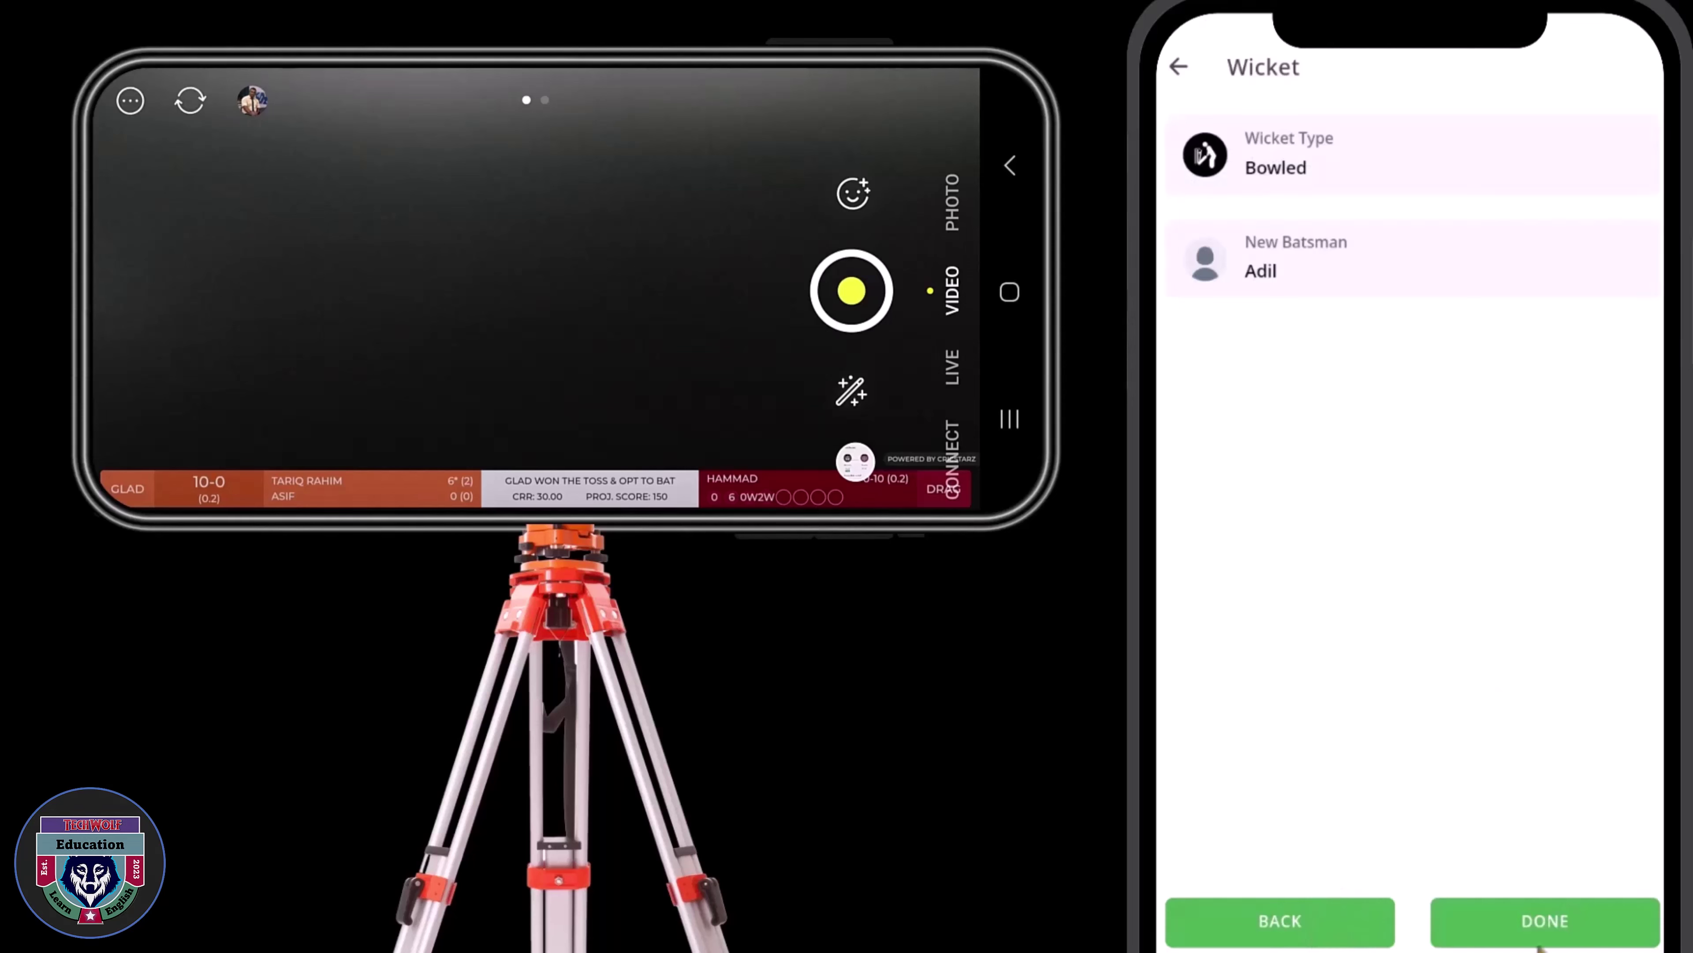
pyautogui.click(1521, 927)
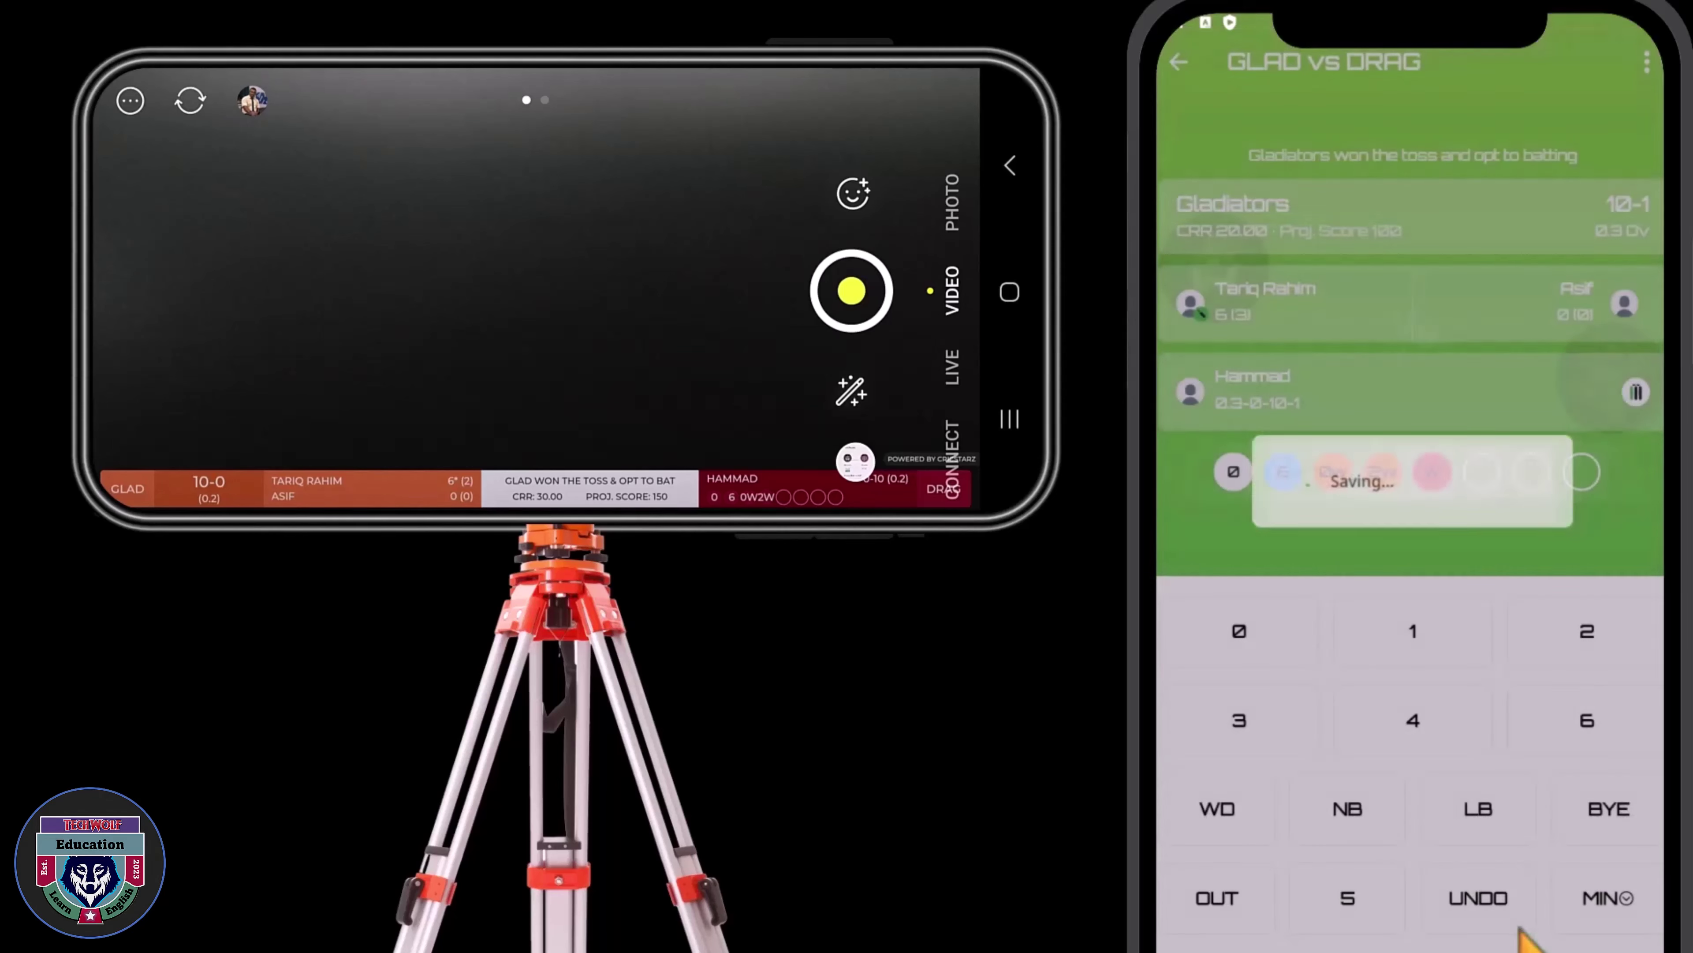